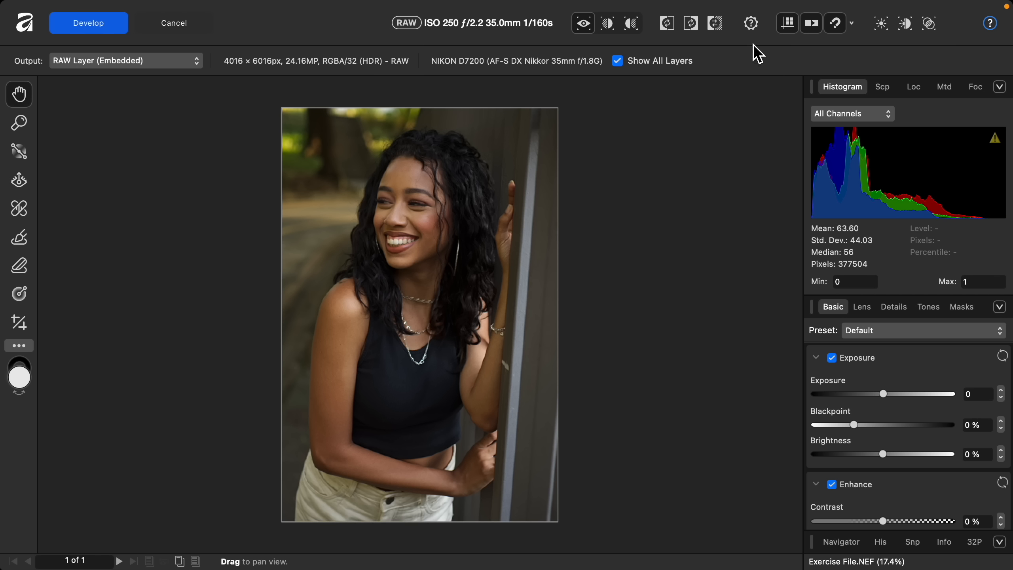
Step: Set the Develop Assistant's tone curve option to Take no action and close its settings
{"action": "left_click", "coordinate": [751, 25]}
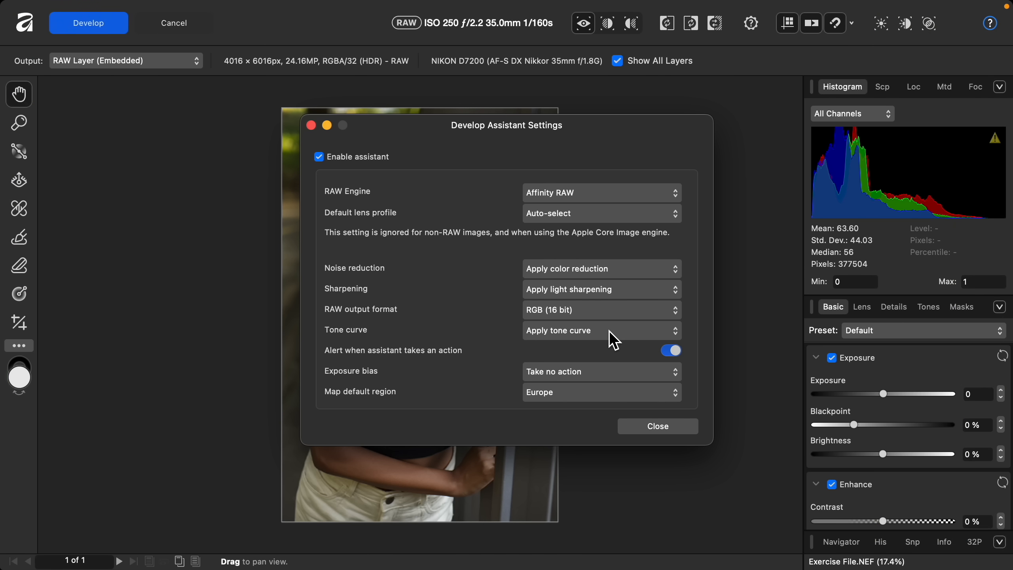
{"action": "left_click", "coordinate": [613, 340]}
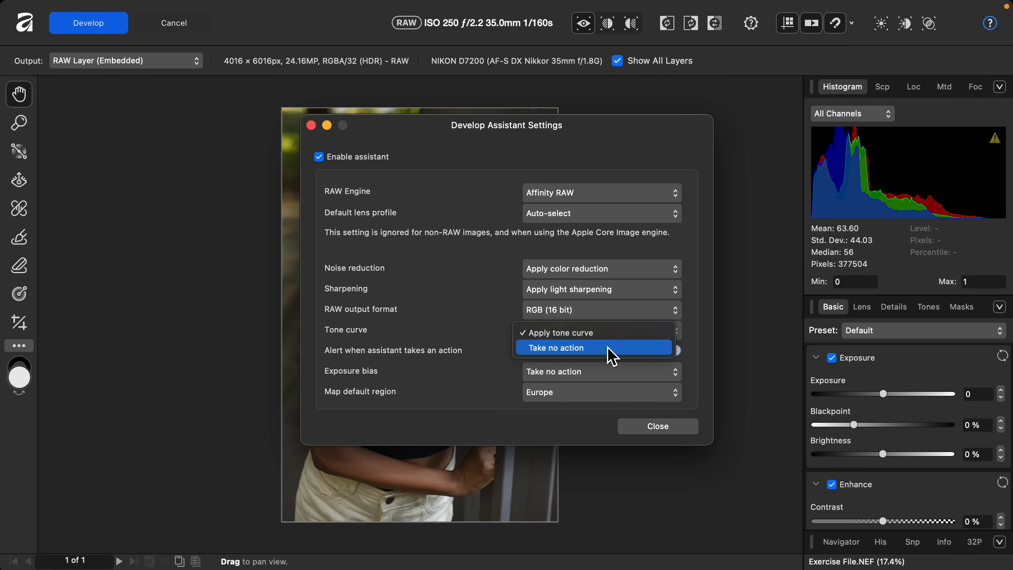
{"action": "left_click", "coordinate": [613, 348]}
{"action": "left_click", "coordinate": [625, 428]}
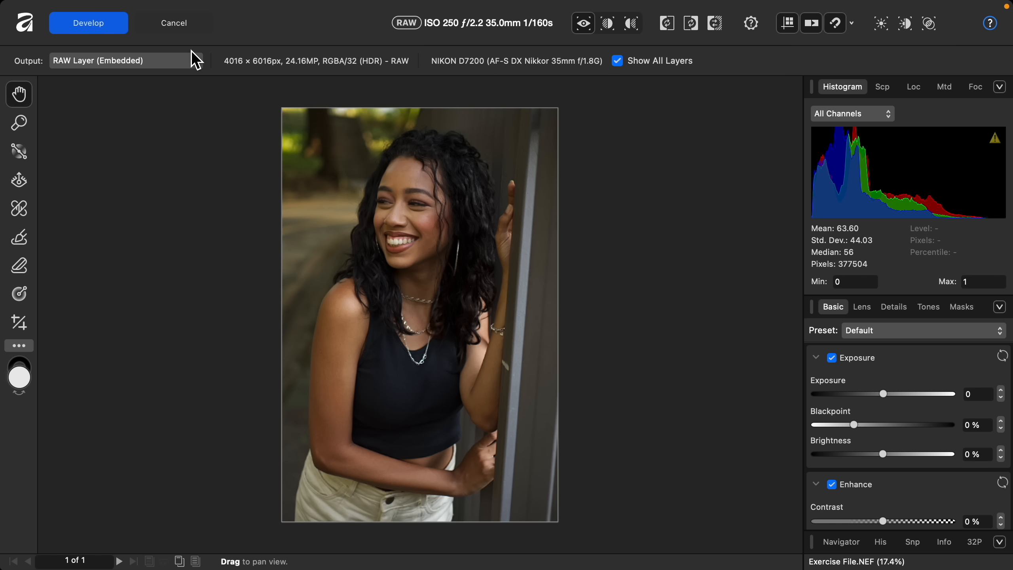
Step: Cancel the current RAW develop and reopen Exercise File.NEF from the Edit RAW folder
{"action": "left_click", "coordinate": [186, 33]}
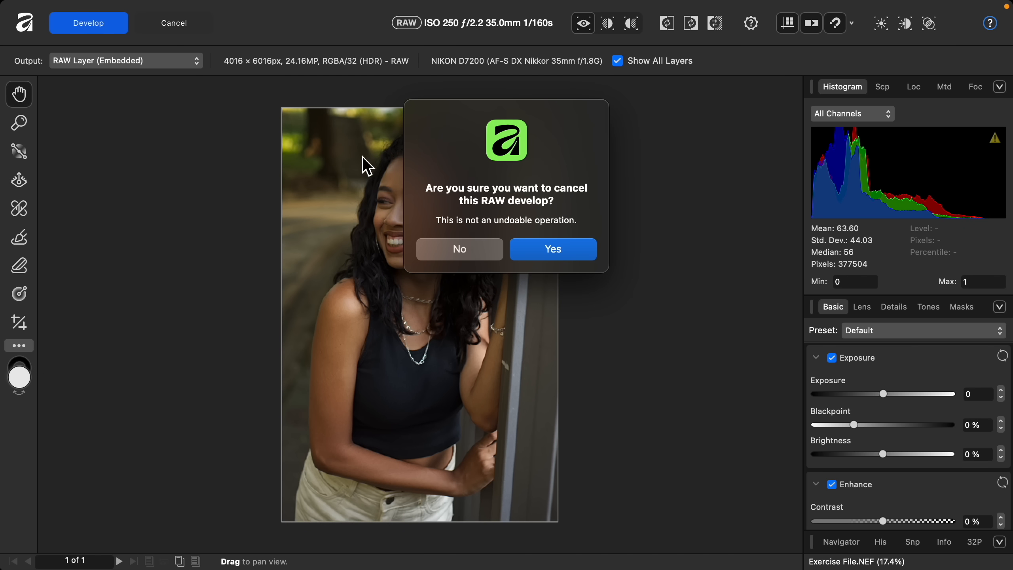
{"action": "left_click", "coordinate": [541, 253]}
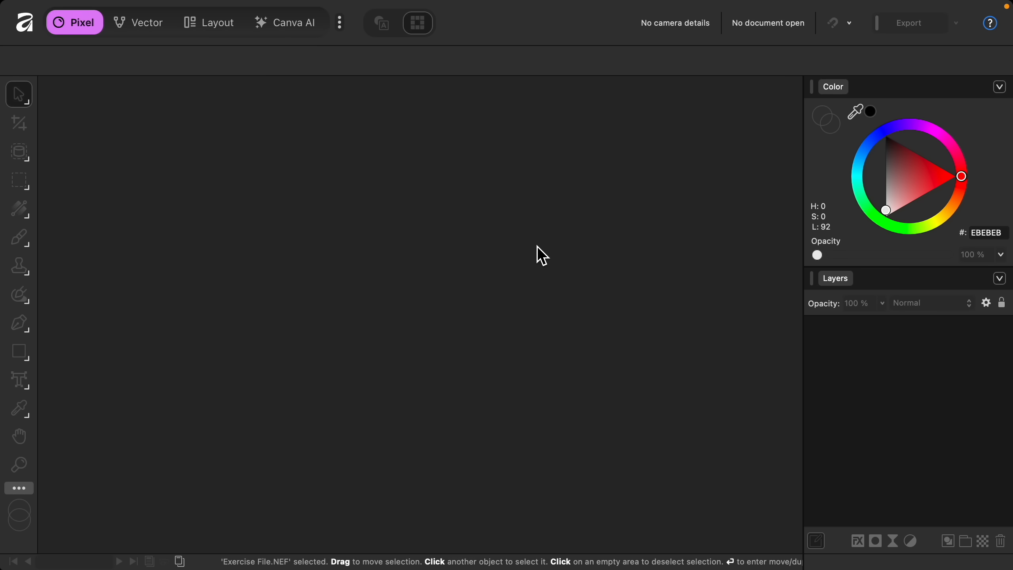
{"action": "mouse_move", "coordinate": [192, 6]}
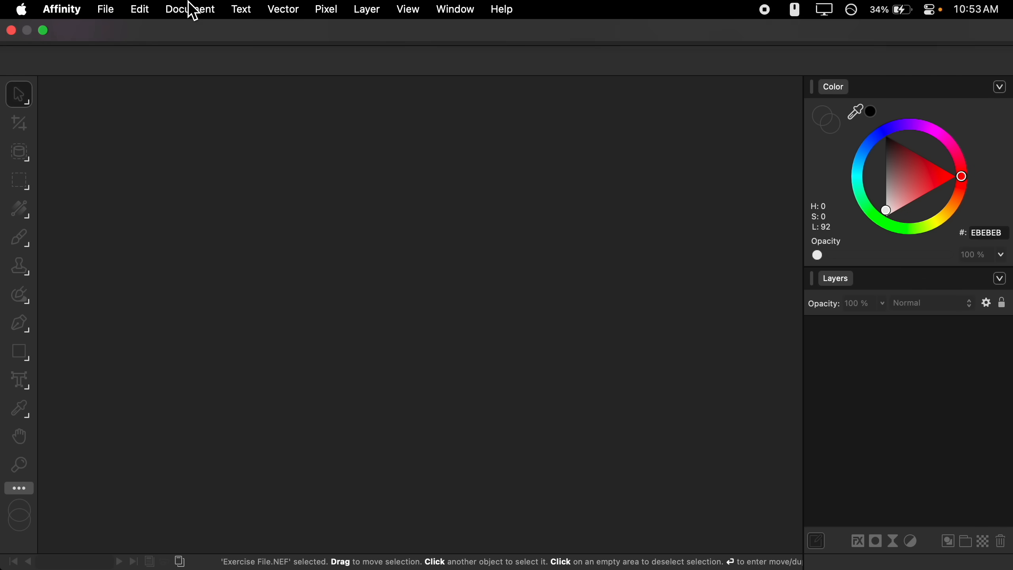
{"action": "left_click", "coordinate": [112, 11]}
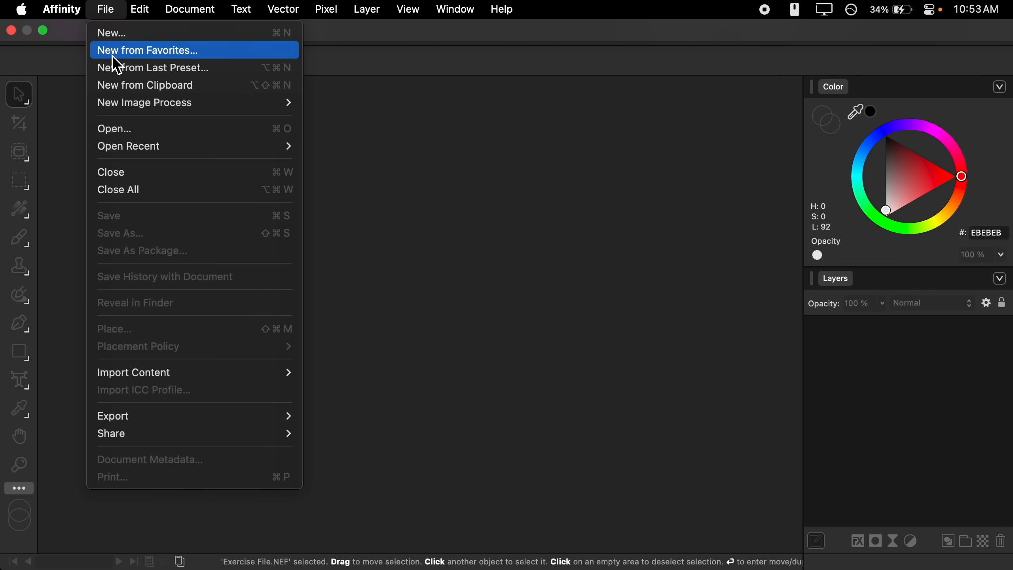
{"action": "left_click", "coordinate": [169, 134]}
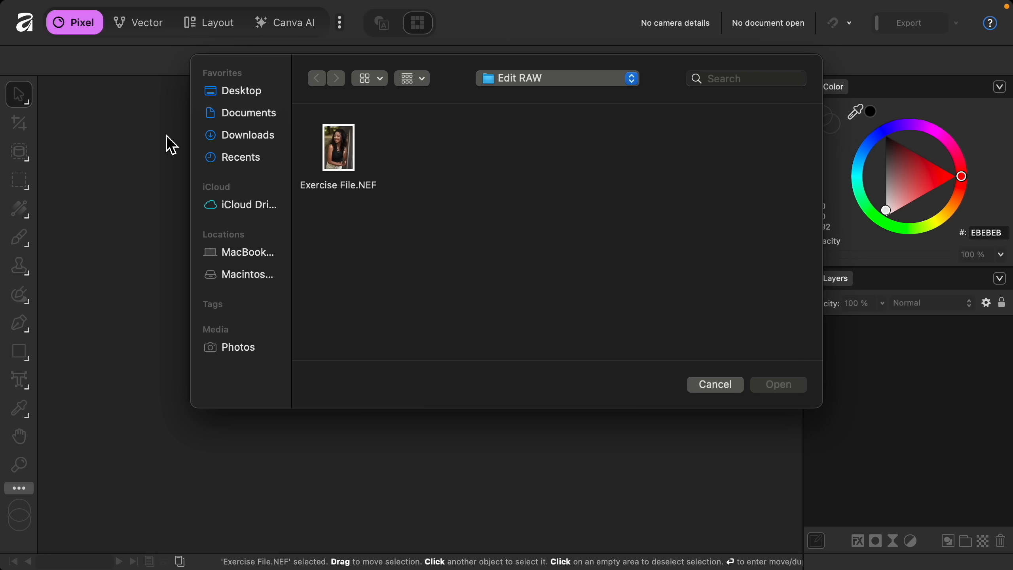
{"action": "left_click", "coordinate": [338, 154]}
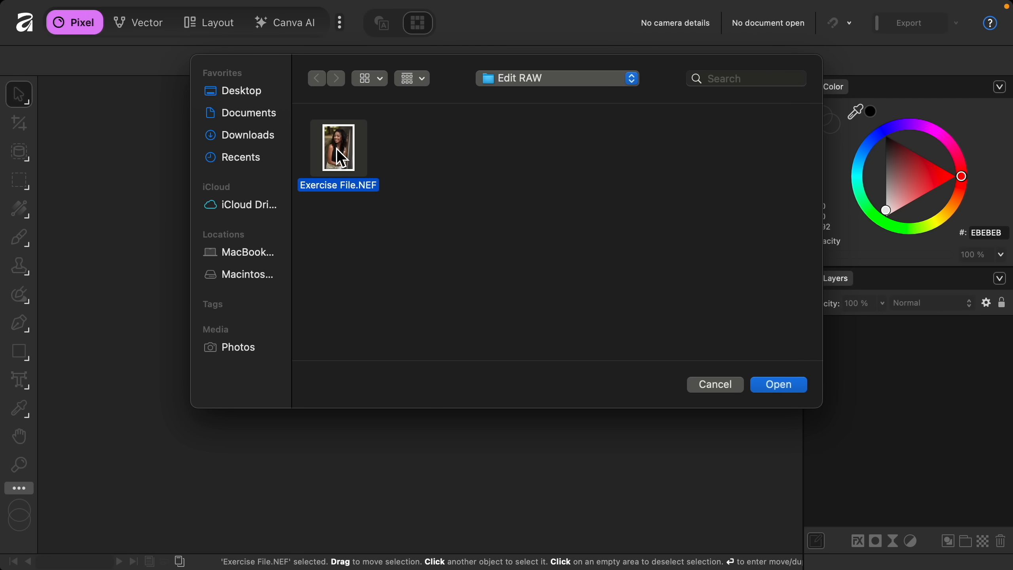
{"action": "left_click", "coordinate": [785, 387]}
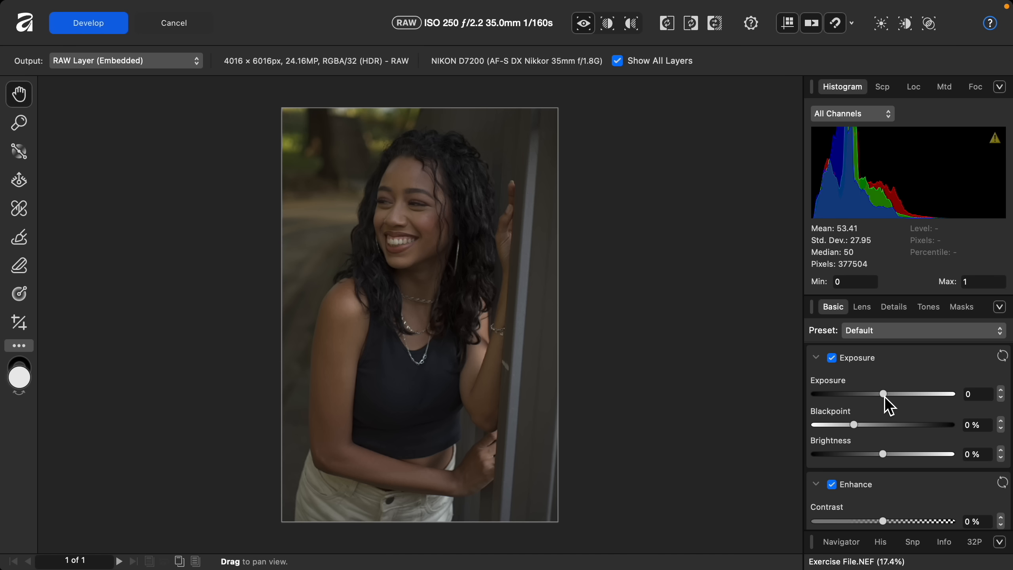
Step: Try brighter and darker exposures on the portrait, and settle on an exposure of about 1.27
{"action": "left_click_drag", "start_coordinate": [885, 397], "coordinate": [919, 399]}
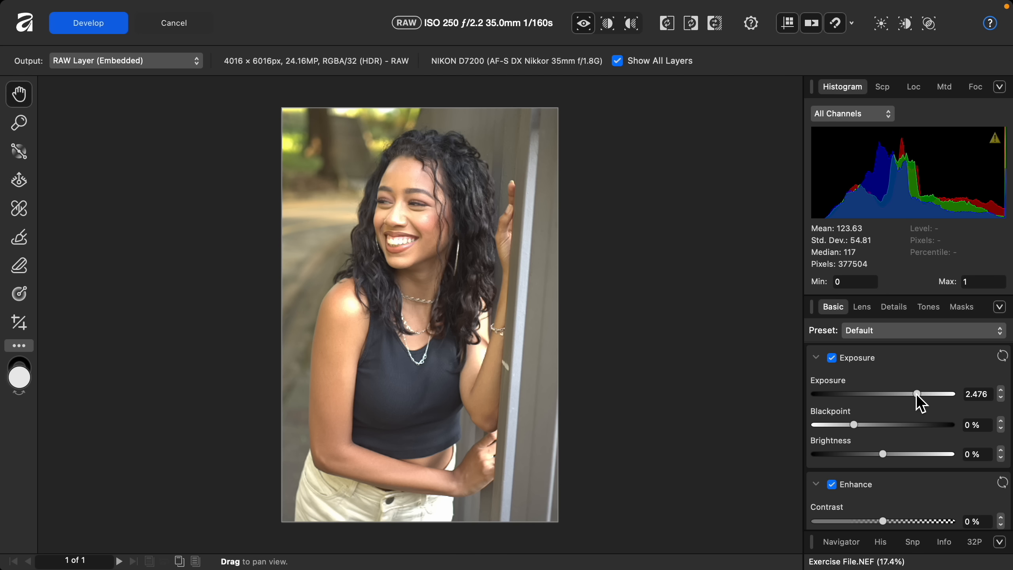
{"action": "left_click_drag", "start_coordinate": [917, 397], "coordinate": [859, 399]}
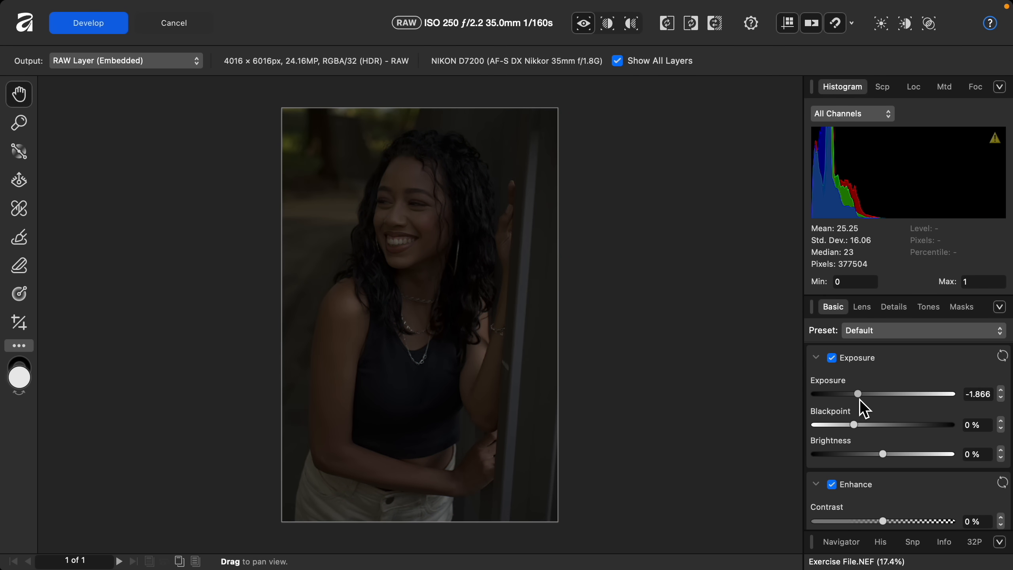
{"action": "left_click_drag", "start_coordinate": [860, 399], "coordinate": [886, 397]}
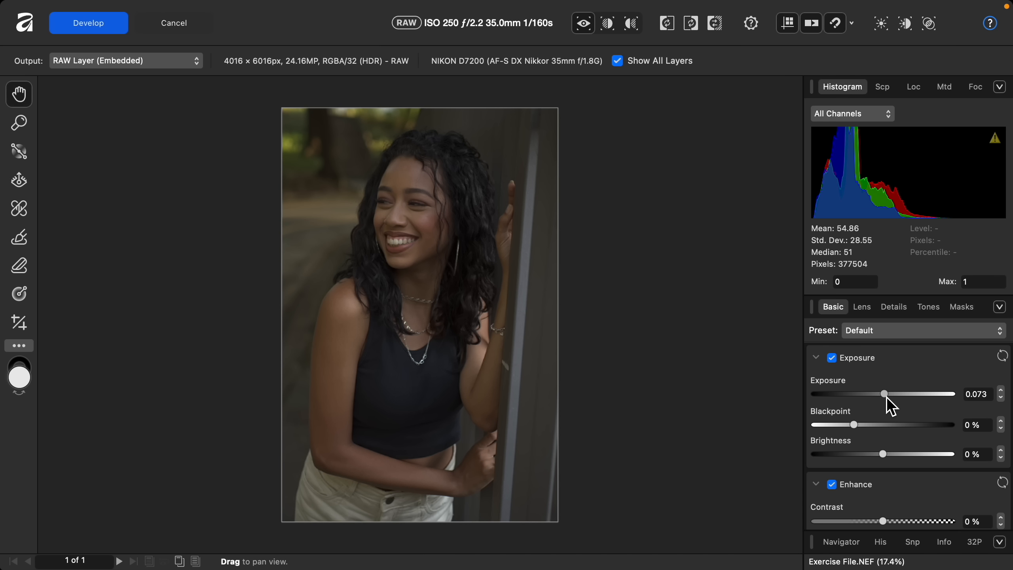
{"action": "left_click_drag", "start_coordinate": [886, 397], "coordinate": [903, 397]}
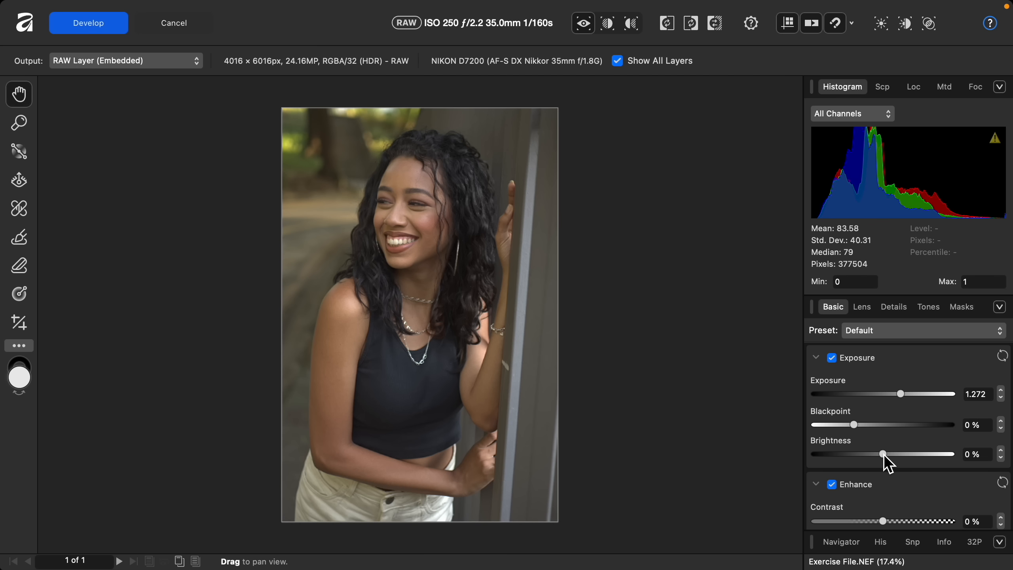
Step: Set brightness to 20 % and blackpoint to 3 %, toggling the Exposure adjustments off and on to compare
{"action": "left_click_drag", "start_coordinate": [883, 455], "coordinate": [939, 455]}
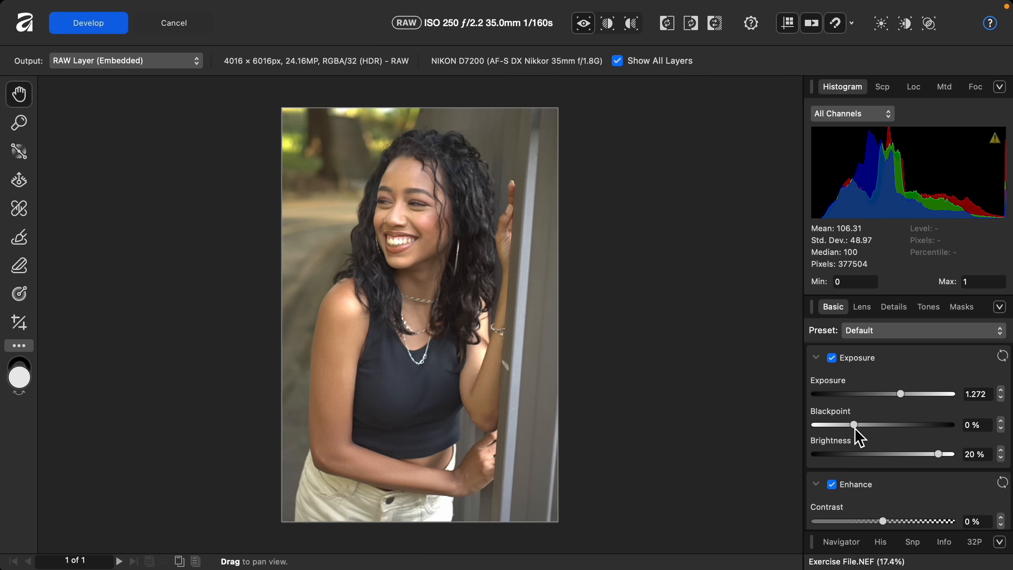
{"action": "left_click_drag", "start_coordinate": [856, 430], "coordinate": [865, 430]}
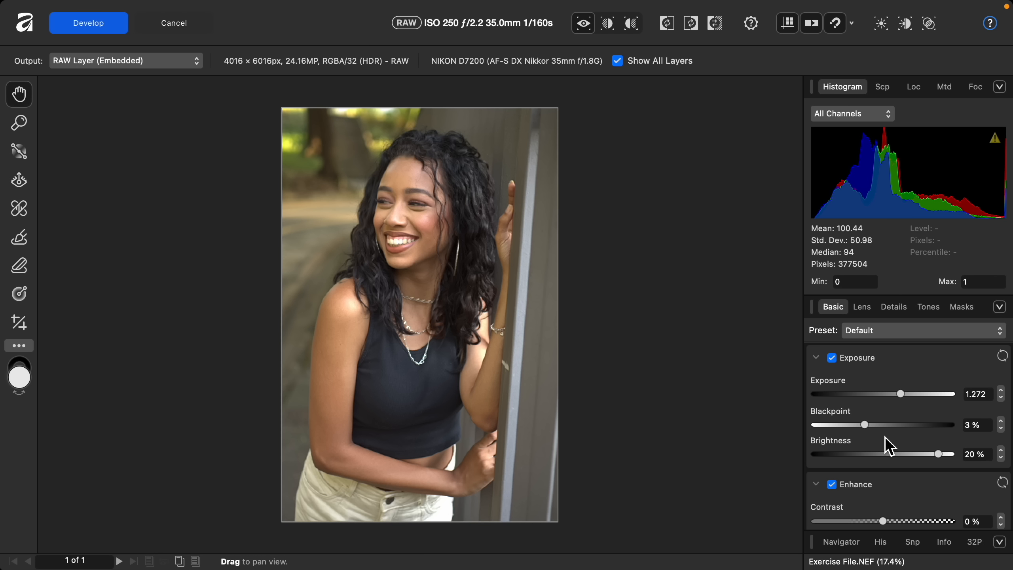
{"action": "left_click", "coordinate": [833, 360]}
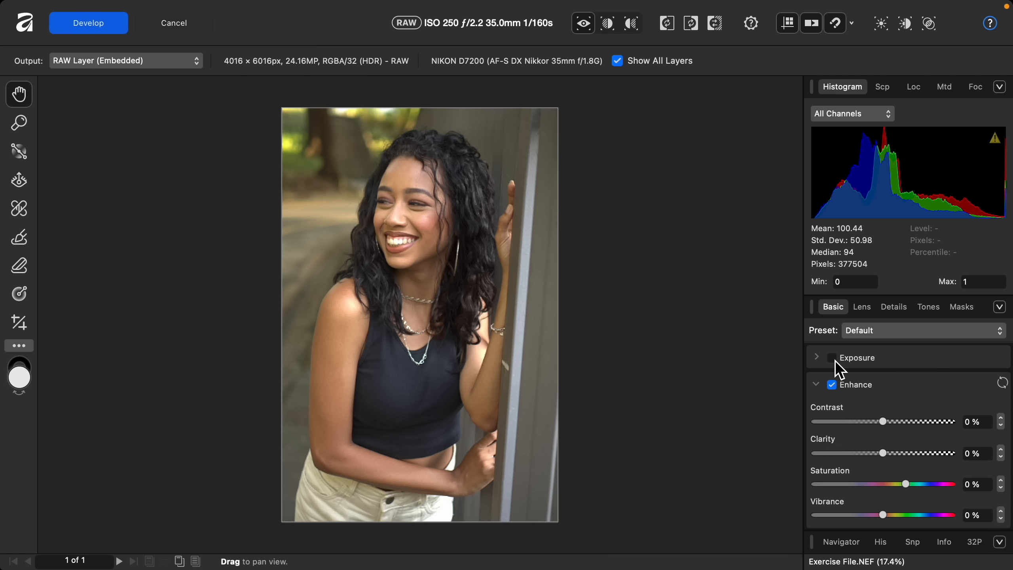
{"action": "left_click", "coordinate": [832, 358]}
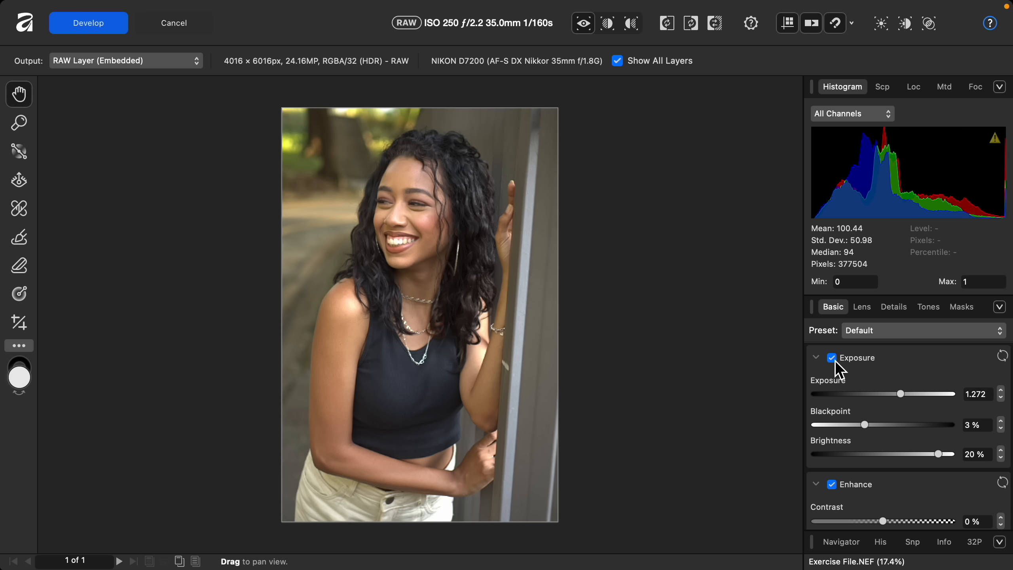
Step: Set the portrait's contrast to 5 %, and try clarity at 96 % before resetting it to 0 %
{"action": "scroll", "coordinate": [868, 410], "scroll_direction": "down", "scroll_amount": 5}
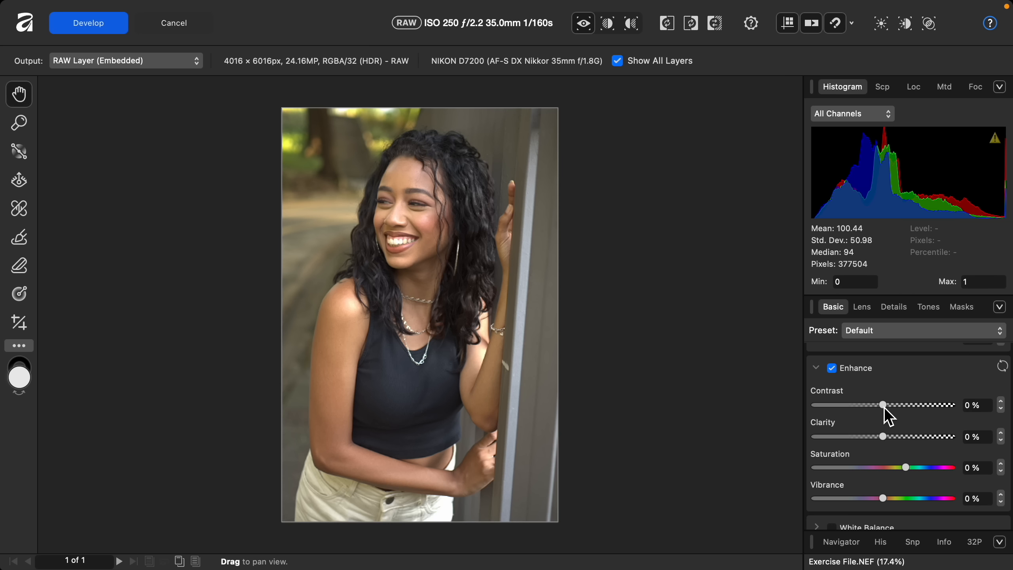
{"action": "mouse_move", "coordinate": [884, 405]}
{"action": "left_mouse_down"}
{"action": "mouse_move", "coordinate": [917, 409]}
{"action": "mouse_move", "coordinate": [883, 413]}
{"action": "mouse_move", "coordinate": [915, 418]}
{"action": "mouse_move", "coordinate": [886, 418]}
{"action": "mouse_move", "coordinate": [920, 429]}
{"action": "mouse_move", "coordinate": [885, 422]}
{"action": "mouse_move", "coordinate": [911, 424]}
{"action": "mouse_move", "coordinate": [892, 411]}
{"action": "left_mouse_up"}
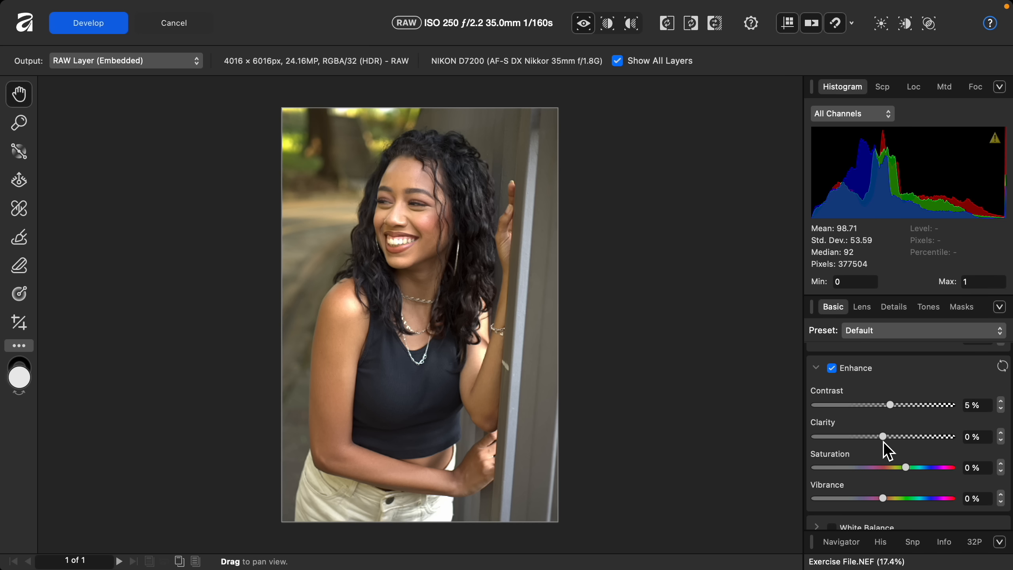
{"action": "left_click_drag", "start_coordinate": [886, 440], "coordinate": [952, 442]}
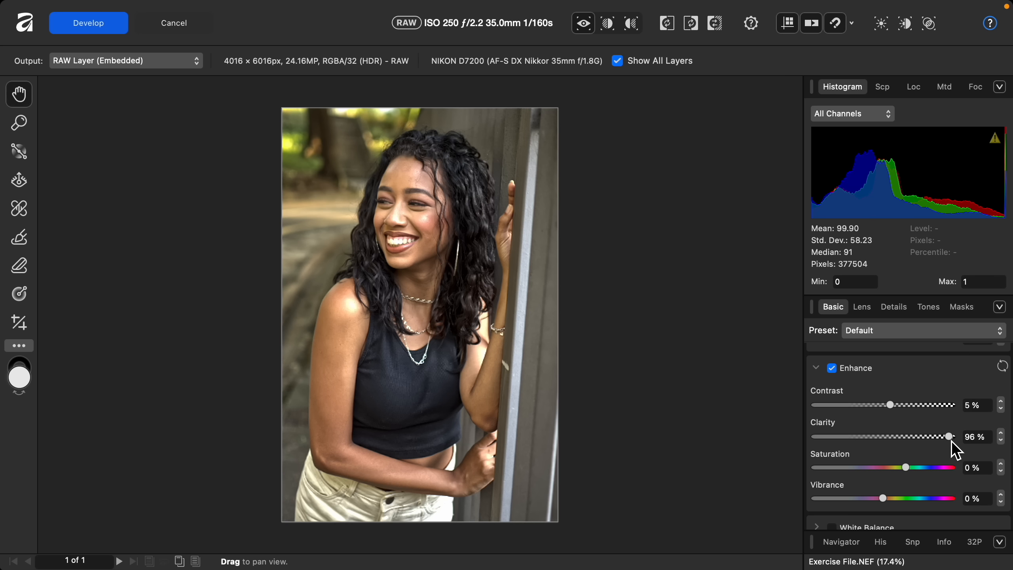
{"action": "double_click", "coordinate": [951, 438]}
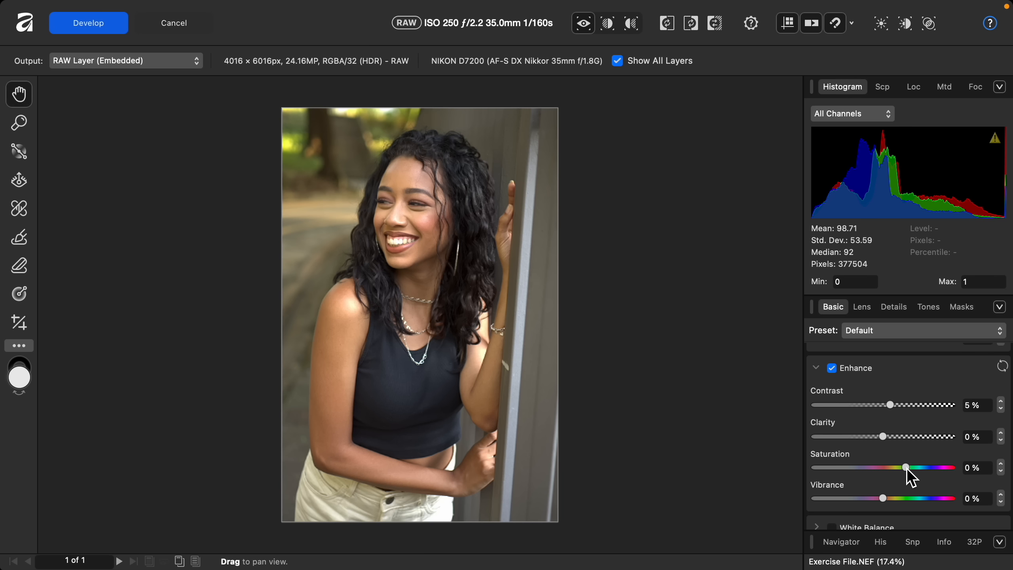
Step: Set the portrait's saturation to 3 % and its vibrance to 15 %
{"action": "mouse_move", "coordinate": [908, 470]}
{"action": "left_mouse_down"}
{"action": "mouse_move", "coordinate": [942, 470]}
{"action": "mouse_move", "coordinate": [910, 475]}
{"action": "left_mouse_up"}
{"action": "mouse_move", "coordinate": [885, 501]}
{"action": "left_mouse_down"}
{"action": "mouse_move", "coordinate": [938, 501]}
{"action": "mouse_move", "coordinate": [905, 501]}
{"action": "left_mouse_up"}
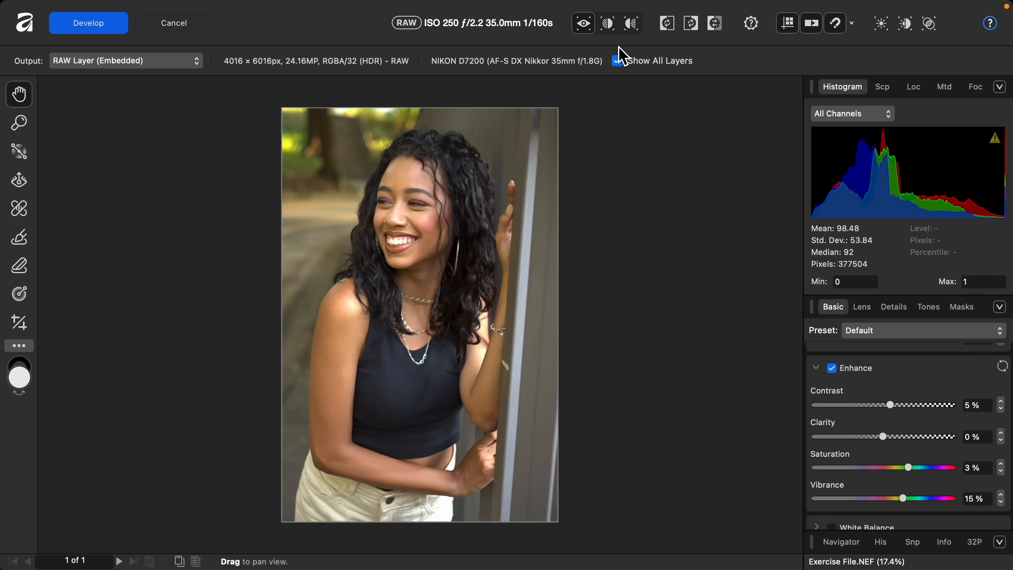
Step: Compare the photo before and after the edits in split and side-by-side views, and return to the single view
{"action": "left_click", "coordinate": [610, 31]}
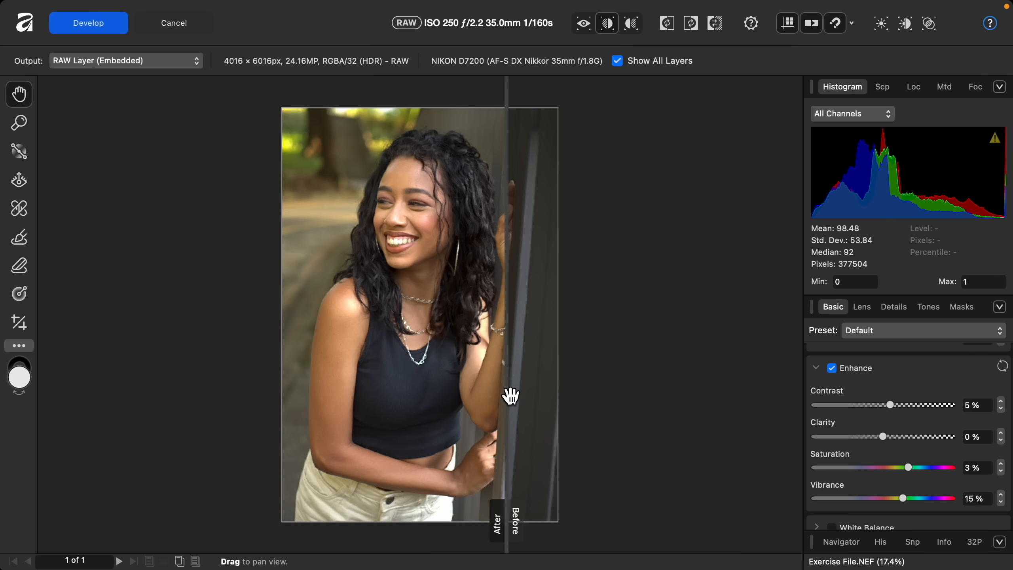
{"action": "left_click_drag", "start_coordinate": [509, 475], "coordinate": [473, 423]}
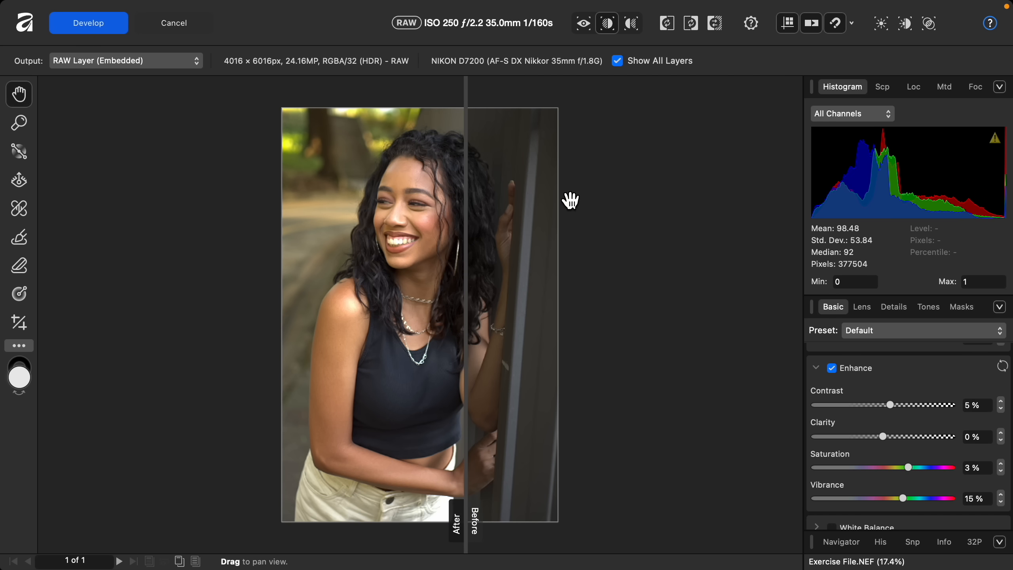
{"action": "left_click", "coordinate": [633, 27]}
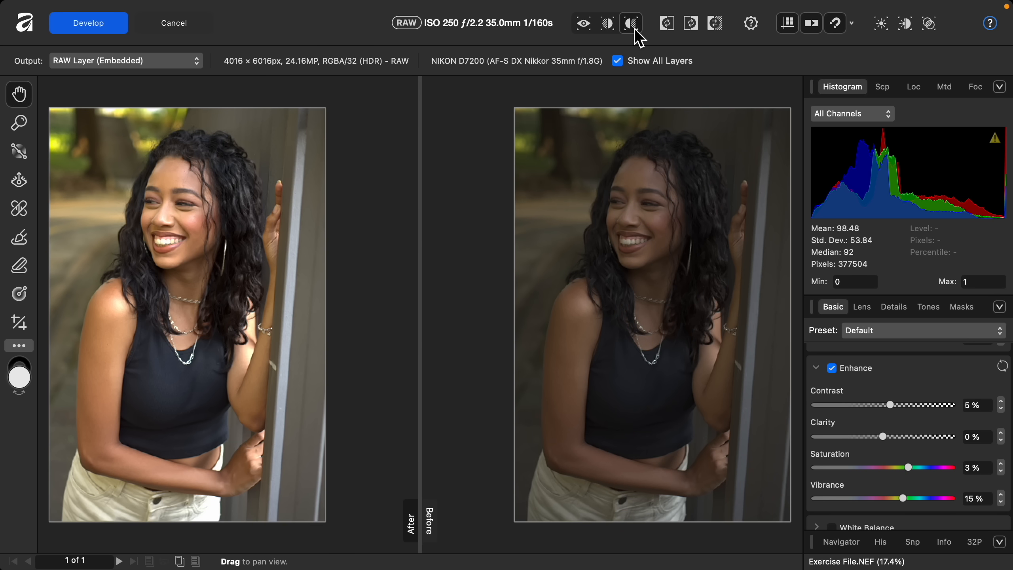
{"action": "left_click", "coordinate": [583, 25]}
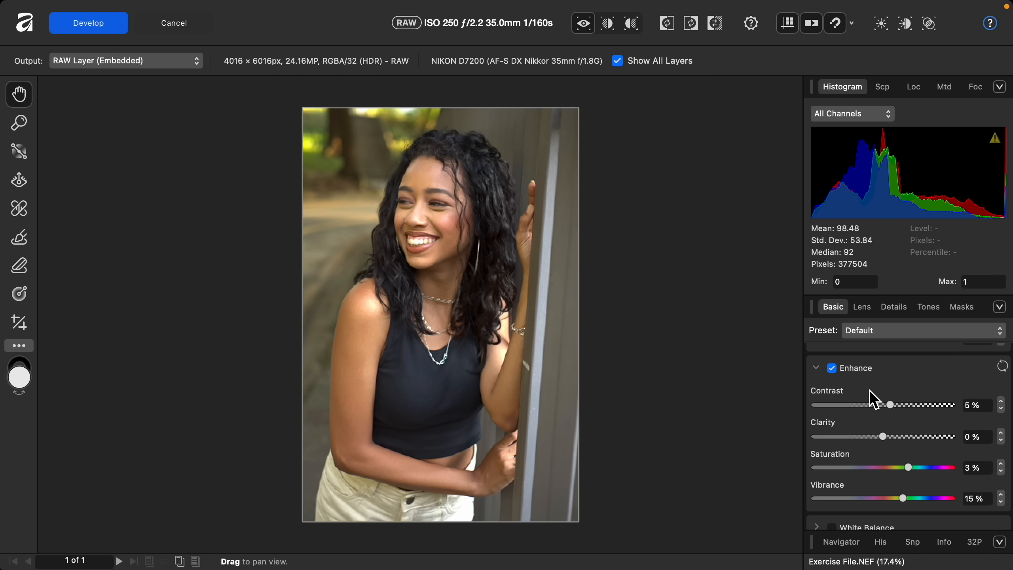
Step: Try a white balance temperature adjustment on the portrait and turn White Balance off again
{"action": "scroll", "coordinate": [869, 389], "scroll_direction": "down", "scroll_amount": 3}
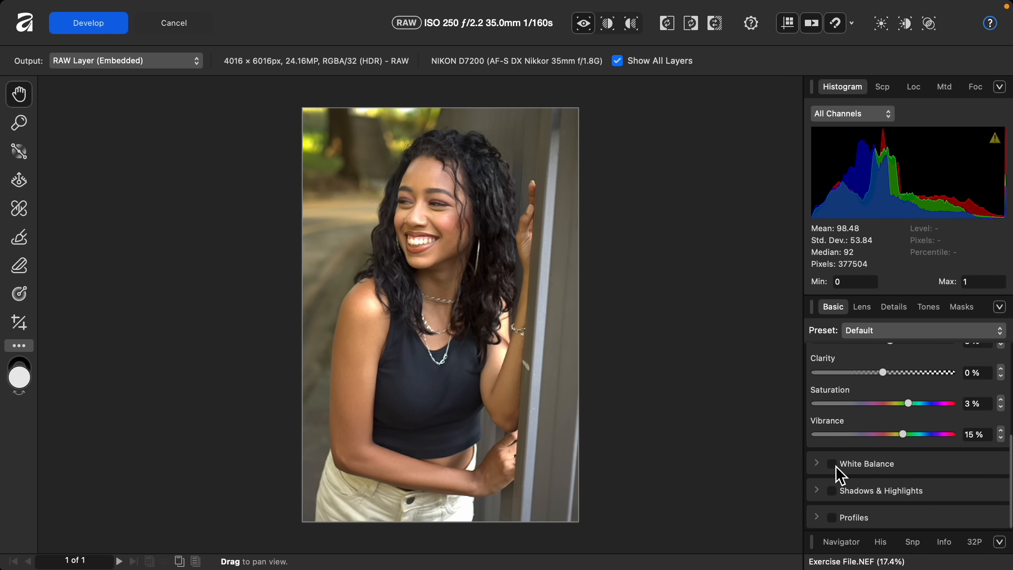
{"action": "left_click", "coordinate": [833, 466]}
{"action": "scroll", "coordinate": [902, 483], "scroll_direction": "down", "scroll_amount": 3}
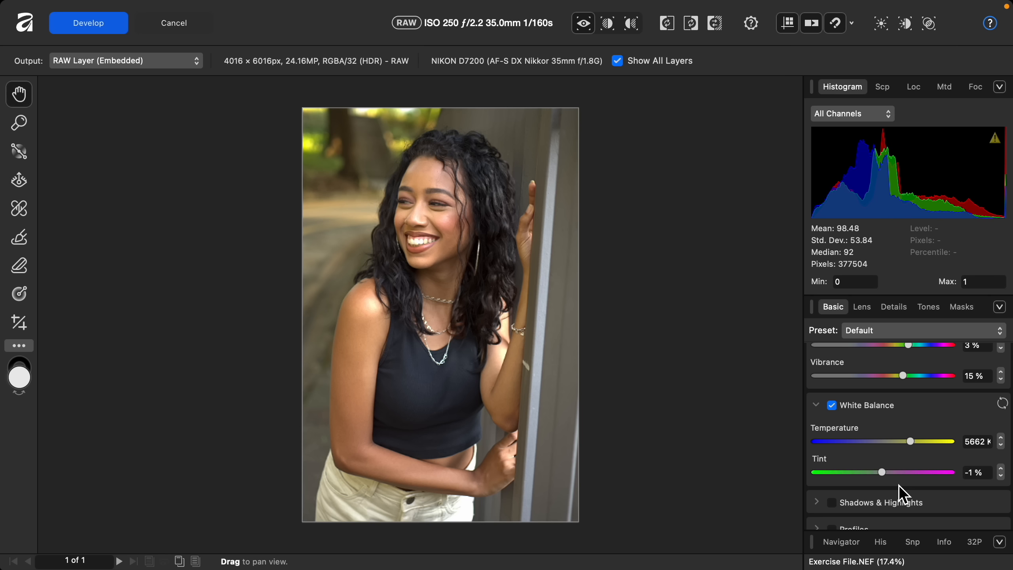
{"action": "mouse_move", "coordinate": [913, 445]}
{"action": "left_mouse_down"}
{"action": "mouse_move", "coordinate": [924, 445]}
{"action": "mouse_move", "coordinate": [901, 447]}
{"action": "mouse_move", "coordinate": [925, 448]}
{"action": "mouse_move", "coordinate": [914, 444]}
{"action": "left_mouse_up"}
{"action": "left_click", "coordinate": [834, 408]}
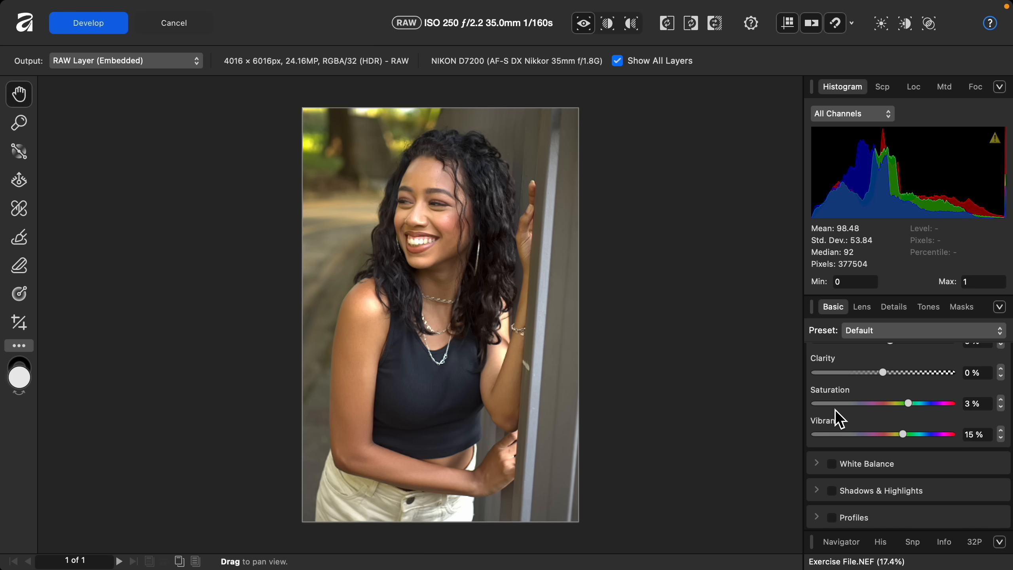
Step: Enable Shadows & Highlights, and set shadows to 6 % and highlights to -70 %
{"action": "left_click", "coordinate": [833, 491]}
{"action": "scroll", "coordinate": [889, 489], "scroll_direction": "down", "scroll_amount": 4}
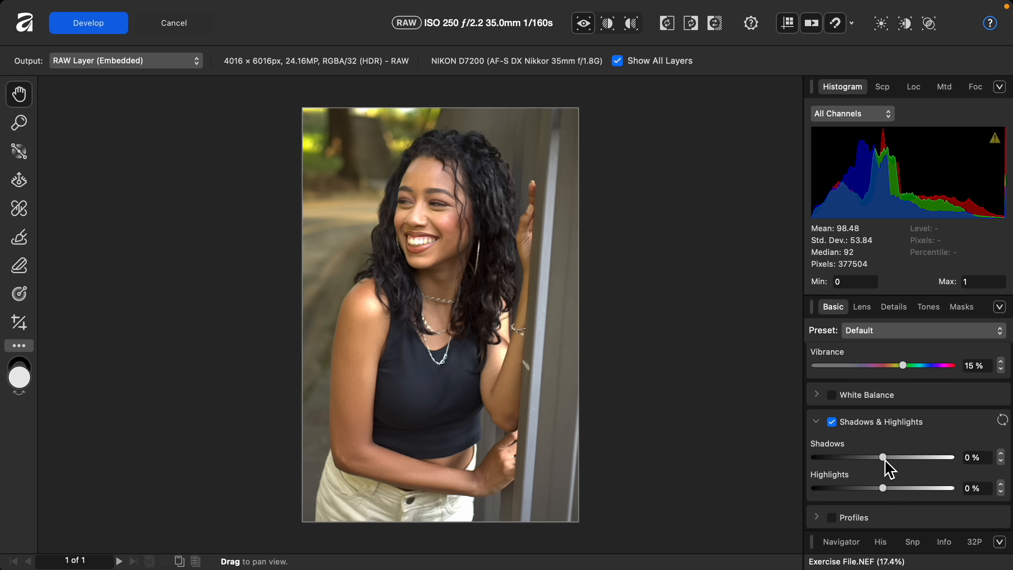
{"action": "mouse_move", "coordinate": [885, 462]}
{"action": "left_mouse_down"}
{"action": "mouse_move", "coordinate": [912, 466]}
{"action": "mouse_move", "coordinate": [856, 476]}
{"action": "mouse_move", "coordinate": [887, 471]}
{"action": "left_mouse_up"}
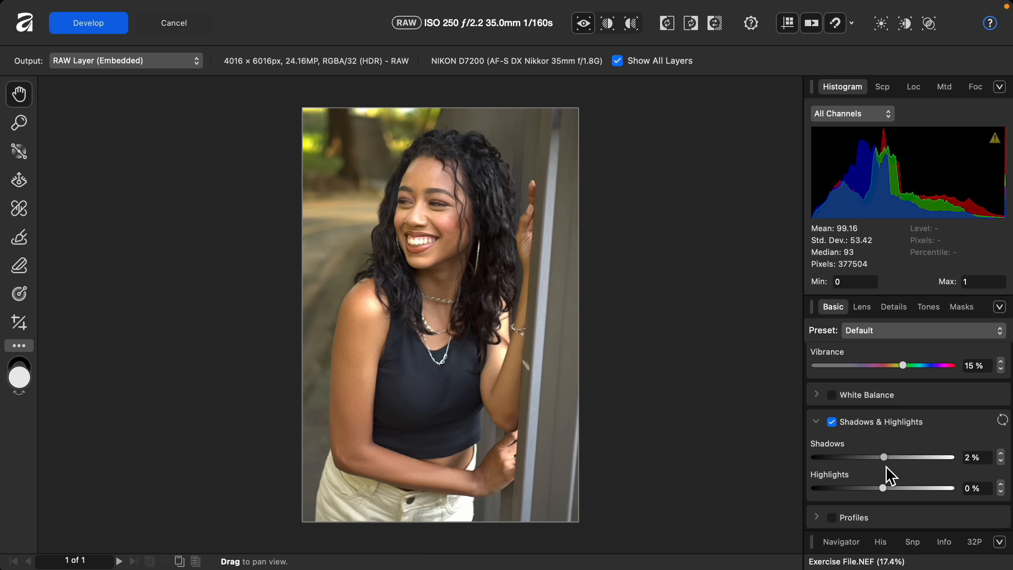
{"action": "left_click_drag", "start_coordinate": [890, 476], "coordinate": [888, 475]}
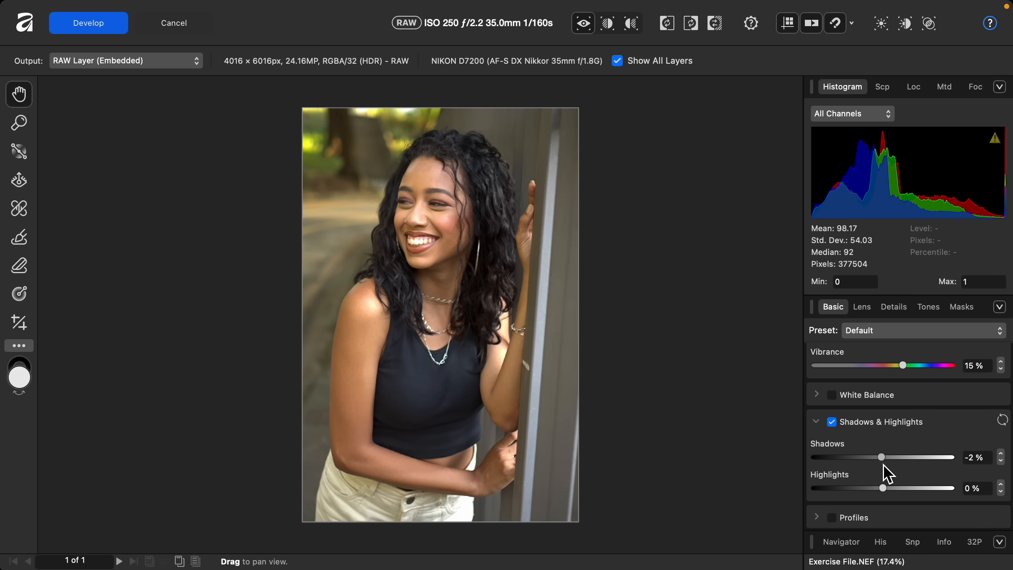
{"action": "mouse_move", "coordinate": [900, 460]}
{"action": "left_mouse_down"}
{"action": "mouse_move", "coordinate": [880, 465]}
{"action": "mouse_move", "coordinate": [900, 460]}
{"action": "mouse_move", "coordinate": [890, 463]}
{"action": "left_mouse_up"}
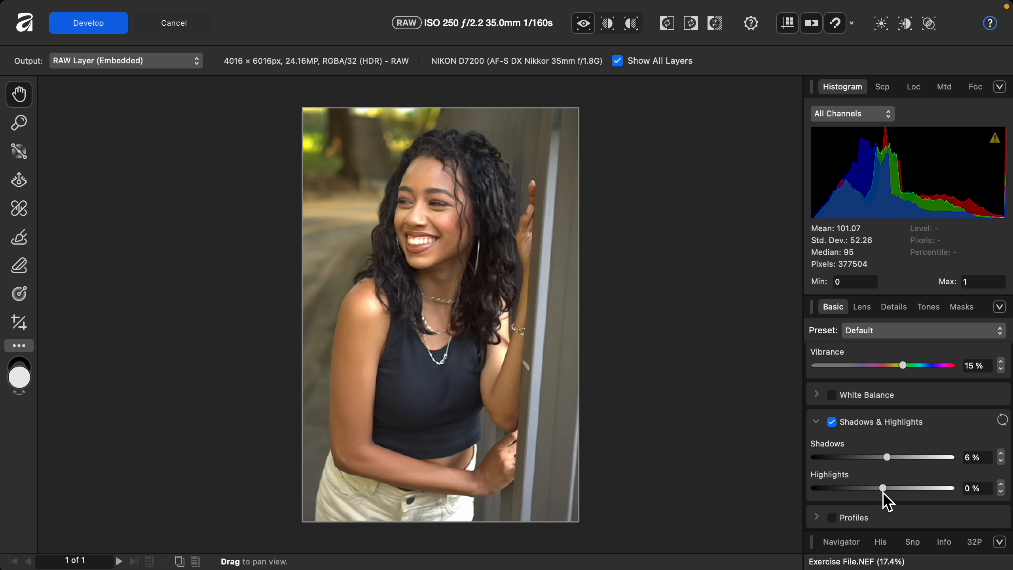
{"action": "left_click_drag", "start_coordinate": [885, 491], "coordinate": [839, 491]}
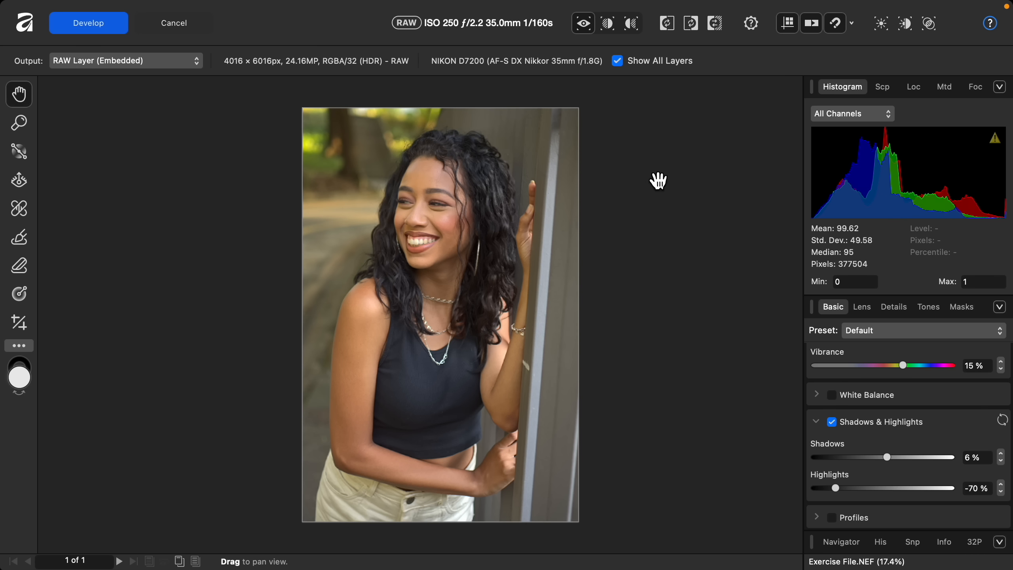
Step: Compare the portrait before and after in split view, and develop it with RAW Layer (Embedded) as output
{"action": "left_click", "coordinate": [610, 30]}
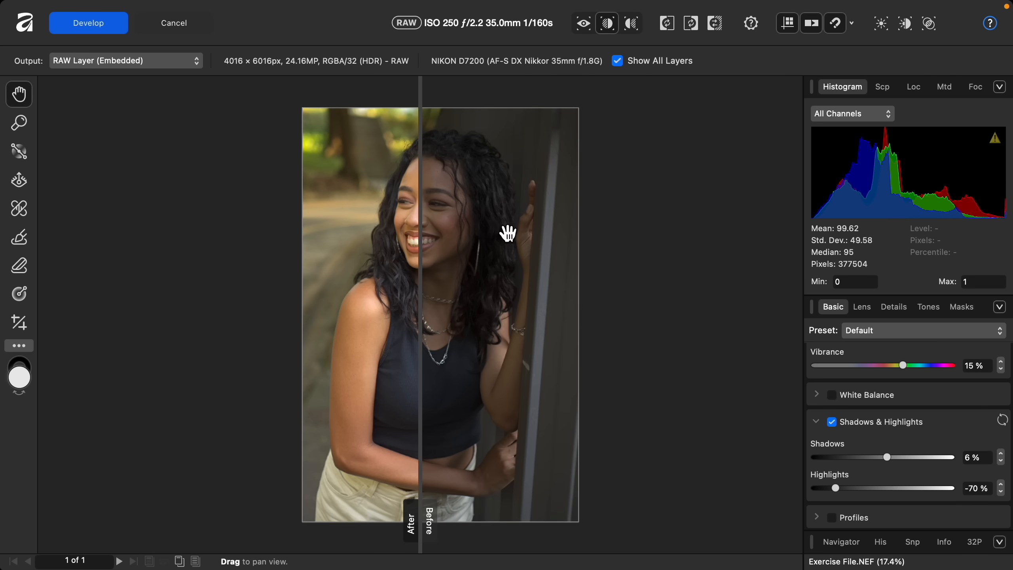
{"action": "left_click_drag", "start_coordinate": [430, 510], "coordinate": [555, 467]}
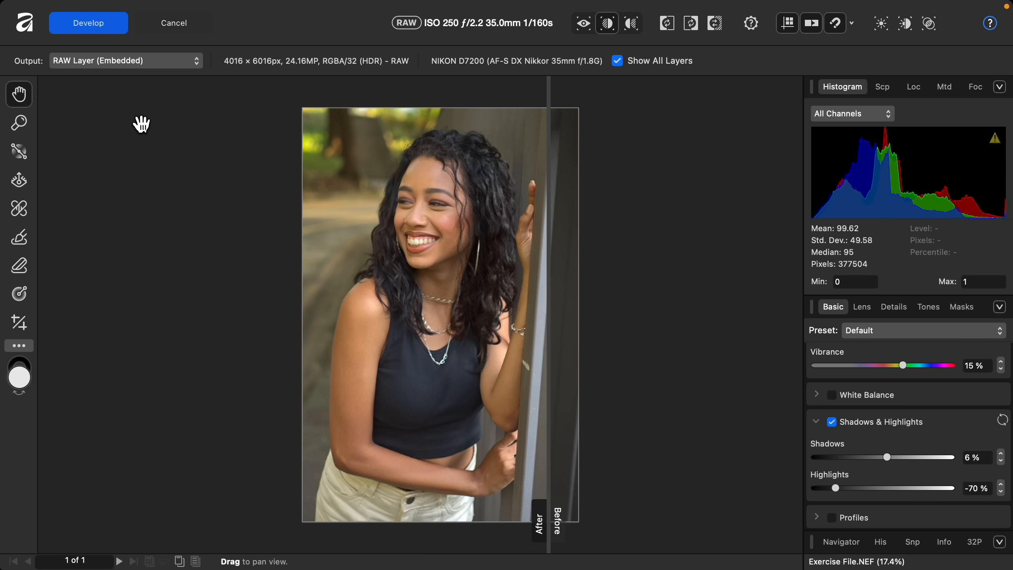
{"action": "left_click", "coordinate": [109, 29]}
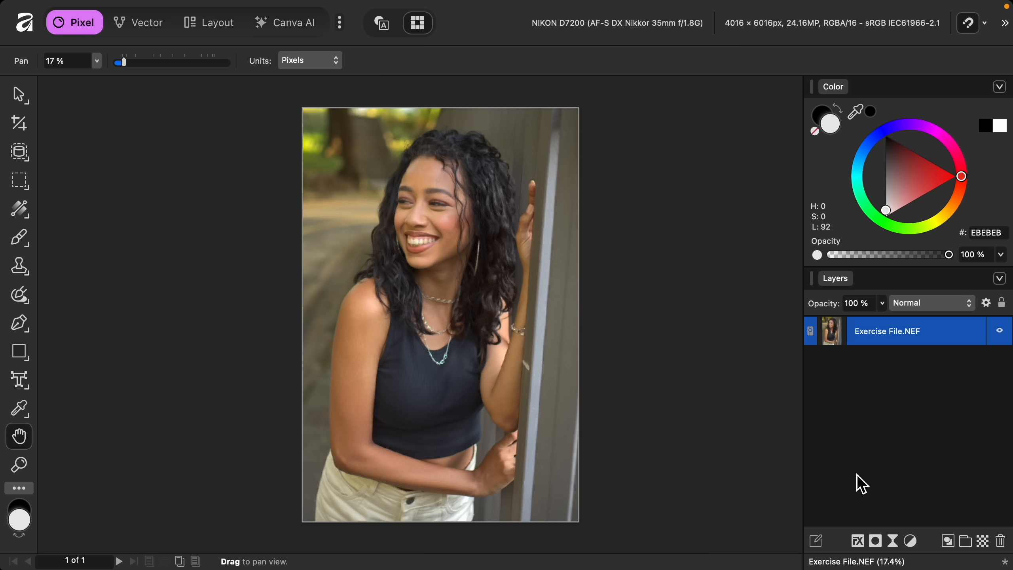
Step: Add a Curves adjustment shaped as a gentle S-curve, with points at about 0.33, 0.291 and 0.658, 0.708
{"action": "left_click", "coordinate": [911, 542]}
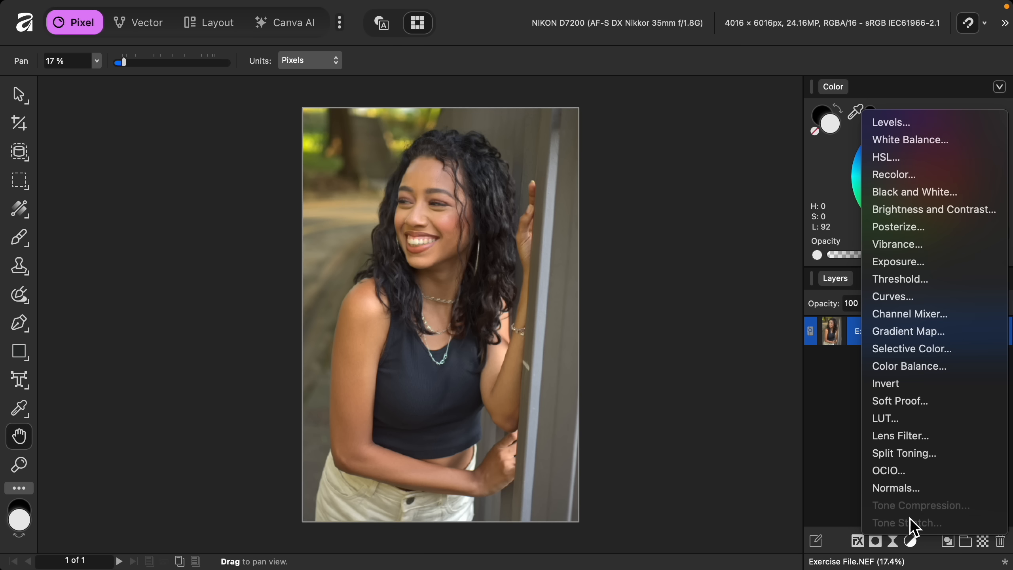
{"action": "left_click", "coordinate": [935, 303]}
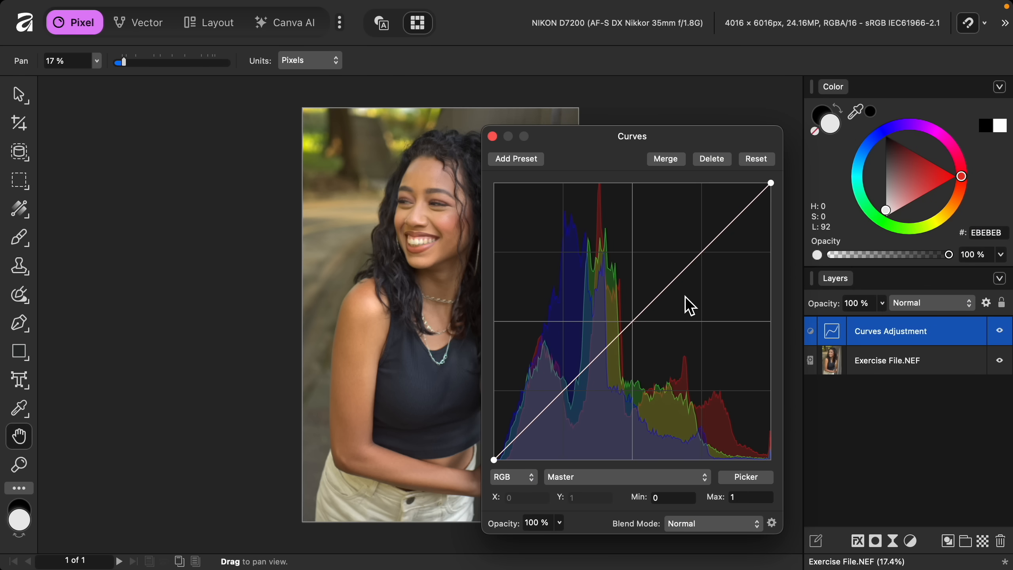
{"action": "left_click_drag", "start_coordinate": [669, 295], "coordinate": [666, 282]}
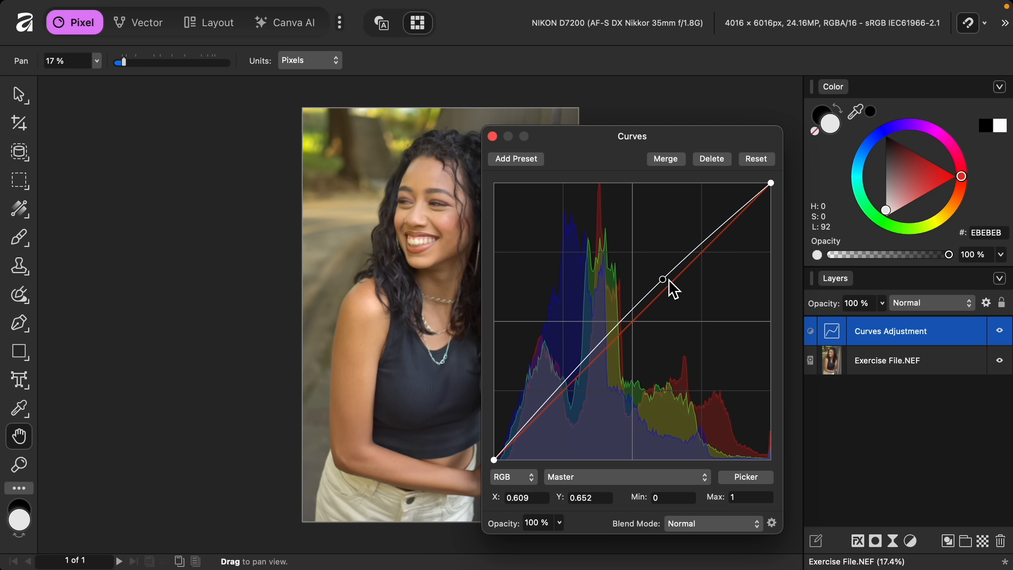
{"action": "mouse_move", "coordinate": [585, 374]}
{"action": "left_mouse_down"}
{"action": "mouse_move", "coordinate": [582, 396]}
{"action": "mouse_move", "coordinate": [586, 382]}
{"action": "left_mouse_up"}
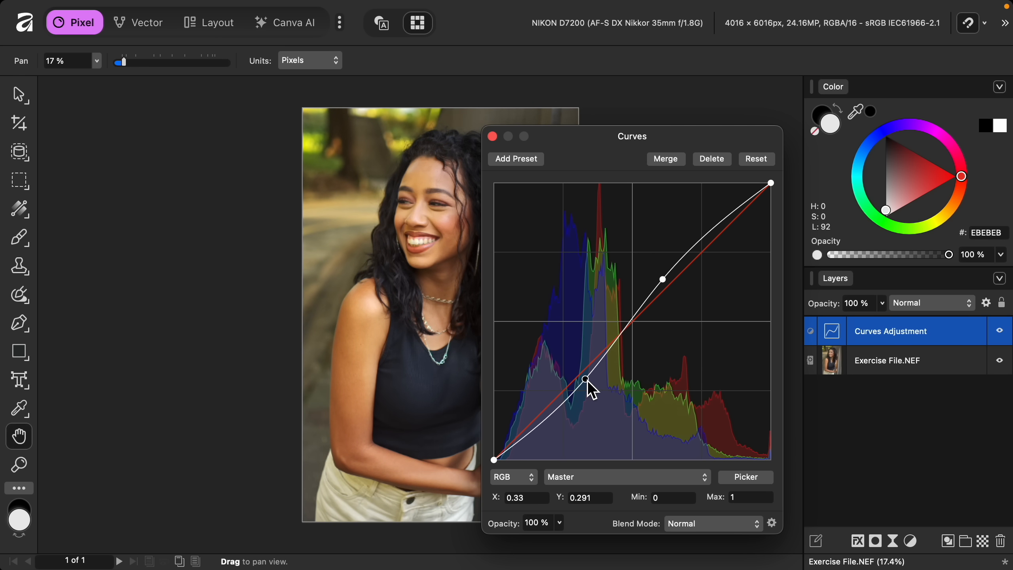
{"action": "left_click_drag", "start_coordinate": [664, 280], "coordinate": [677, 265]}
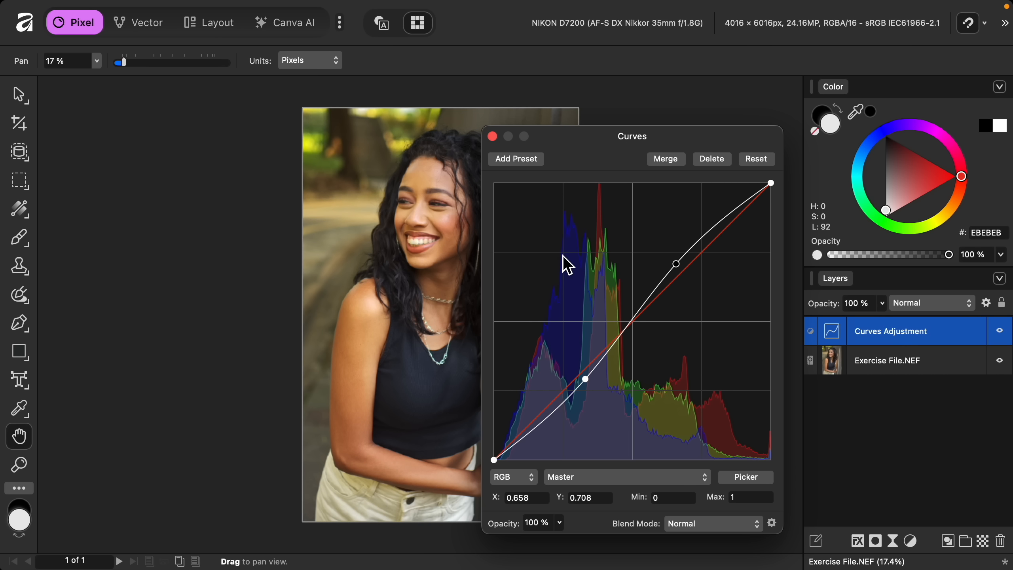
{"action": "left_click", "coordinate": [492, 136]}
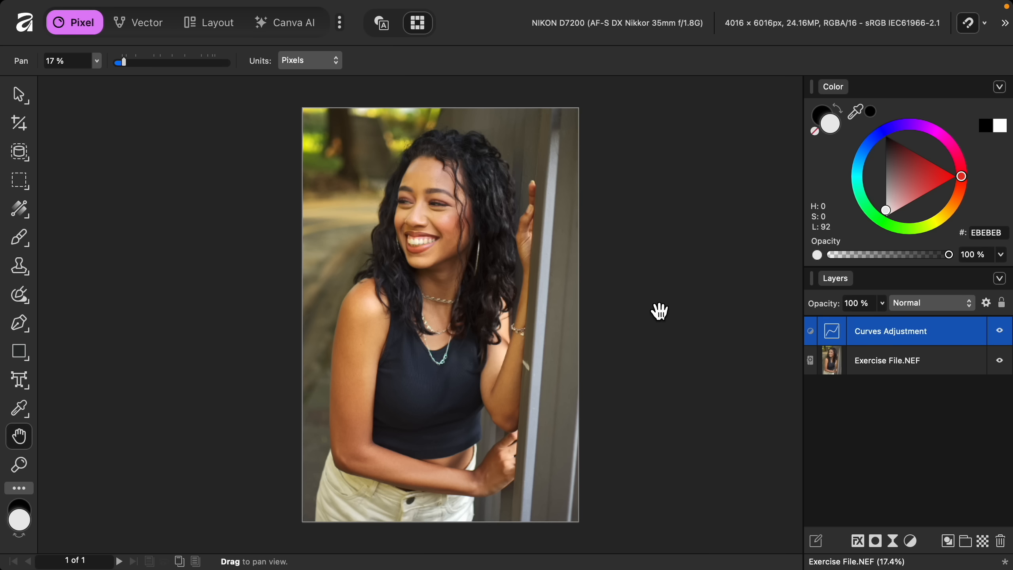
Step: Compare the portrait with and without the Curves adjustment, and invert the adjustment's mask to black
{"action": "left_click", "coordinate": [1000, 335]}
{"action": "left_click", "coordinate": [1001, 336]}
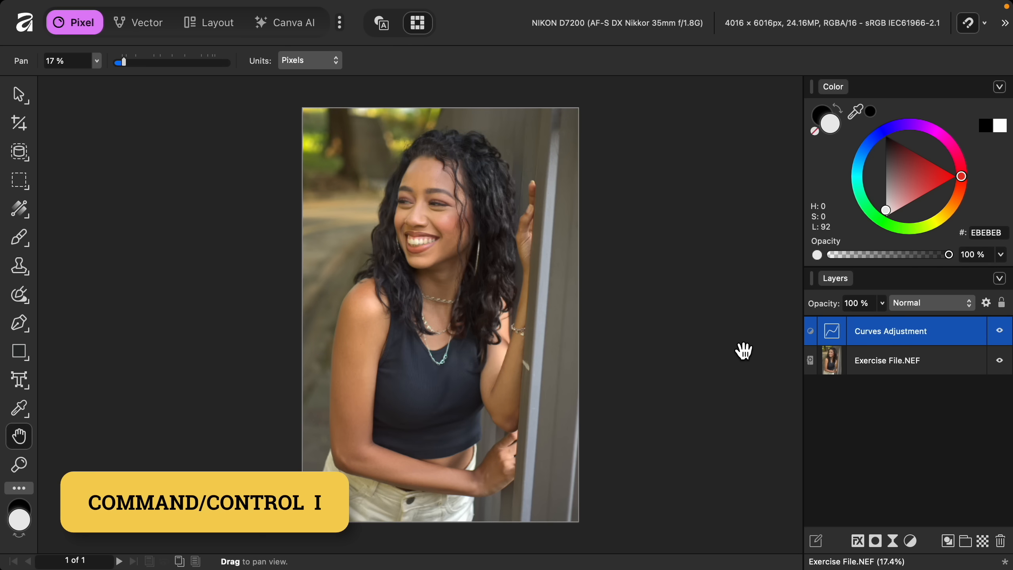
{"action": "key", "text": "super+i"}
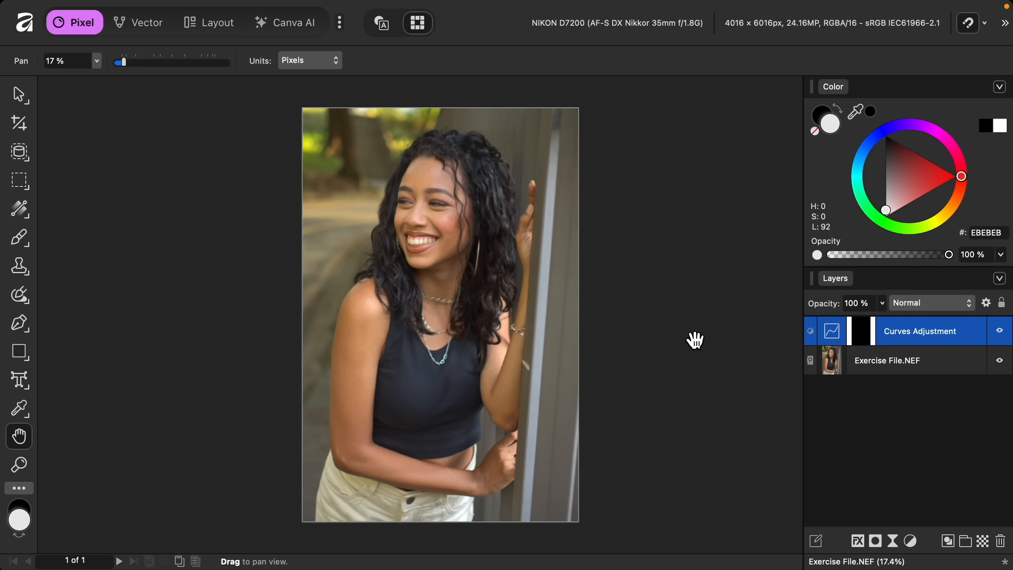
Step: Set up the Paint Brush with the near-white color EBEBEB and 0 % hardness for painting on the Curves mask
{"action": "left_click", "coordinate": [19, 238]}
{"action": "key", "text": "x"}
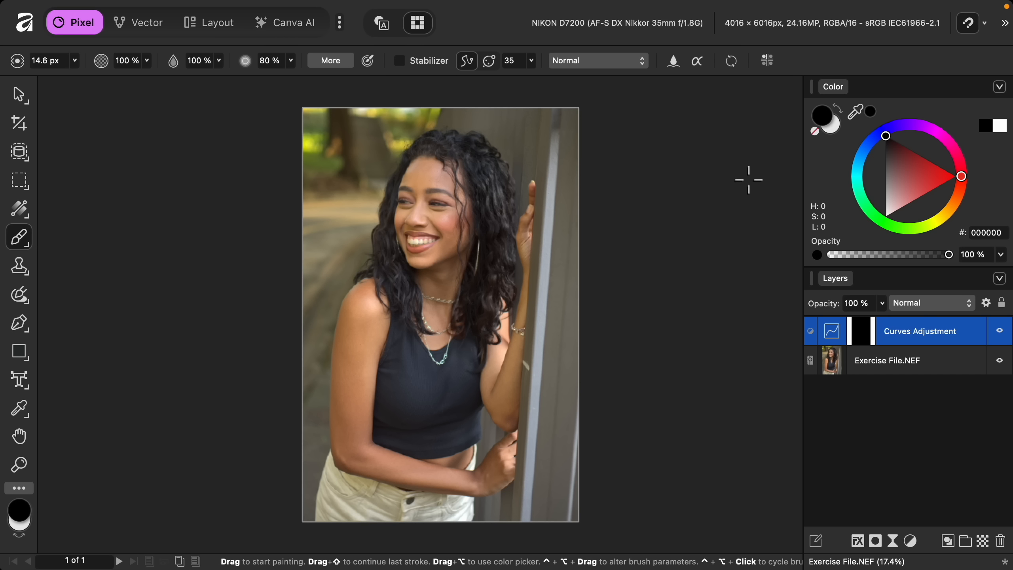
{"action": "left_click", "coordinate": [835, 131]}
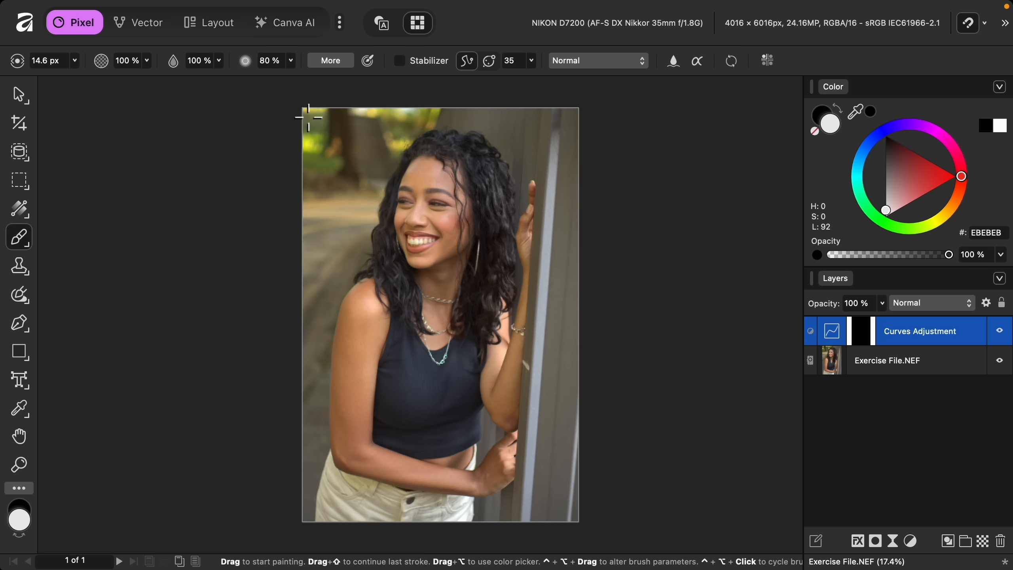
{"action": "left_click_drag", "start_coordinate": [248, 63], "coordinate": [165, 80]}
{"action": "left_click", "coordinate": [374, 315]}
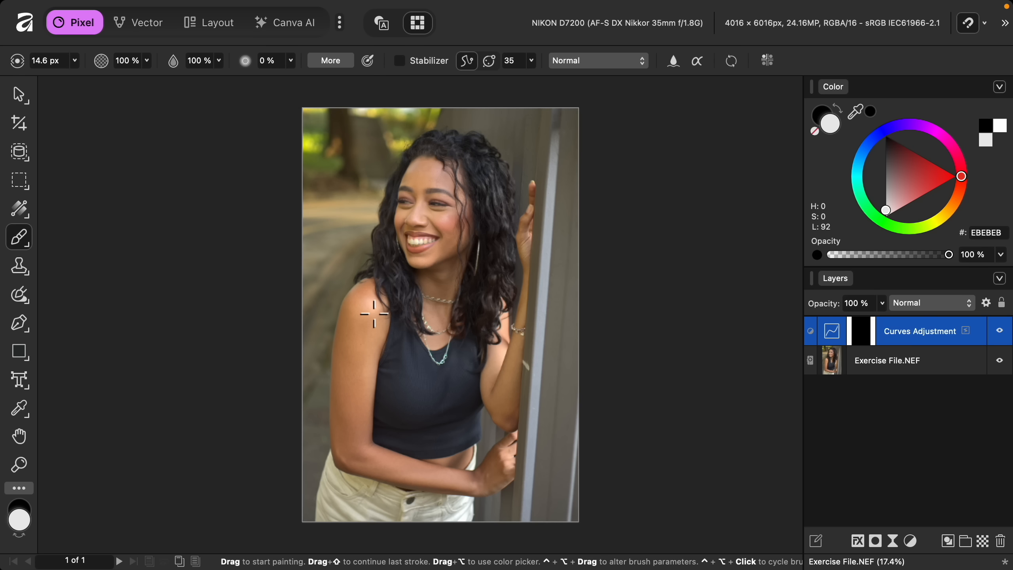
Step: Enlarge the brush and paint over the woman's arms and shoulders on the Curves mask to reveal the adjustment there
{"action": "scroll", "coordinate": [374, 314], "scroll_direction": "up", "scroll_amount": 5}
{"action": "scroll", "coordinate": [373, 314], "scroll_direction": "down", "scroll_amount": 2}
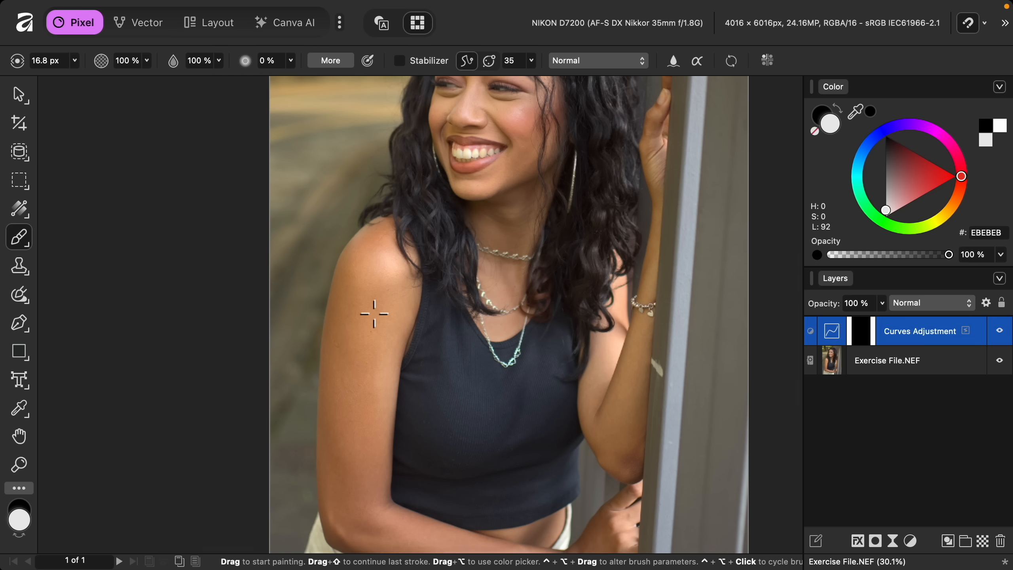
{"action": "key", "text": "bracketright"}
{"action": "key", "text": "bracketright"}
{"action": "key", "text": "bracketright"}
{"action": "key", "text": "bracketright"}
{"action": "key", "text": "bracketright"}
{"action": "key", "text": "bracketright"}
{"action": "key", "text": "bracketright"}
{"action": "key", "text": "bracketright"}
{"action": "key", "text": "bracketright"}
{"action": "key", "text": "bracketright"}
{"action": "key", "text": "bracketright"}
{"action": "key", "text": "bracketright"}
{"action": "key", "text": "bracketright"}
{"action": "key", "text": "bracketright"}
{"action": "key", "text": "bracketright"}
{"action": "key", "text": "bracketright"}
{"action": "key", "text": "bracketright"}
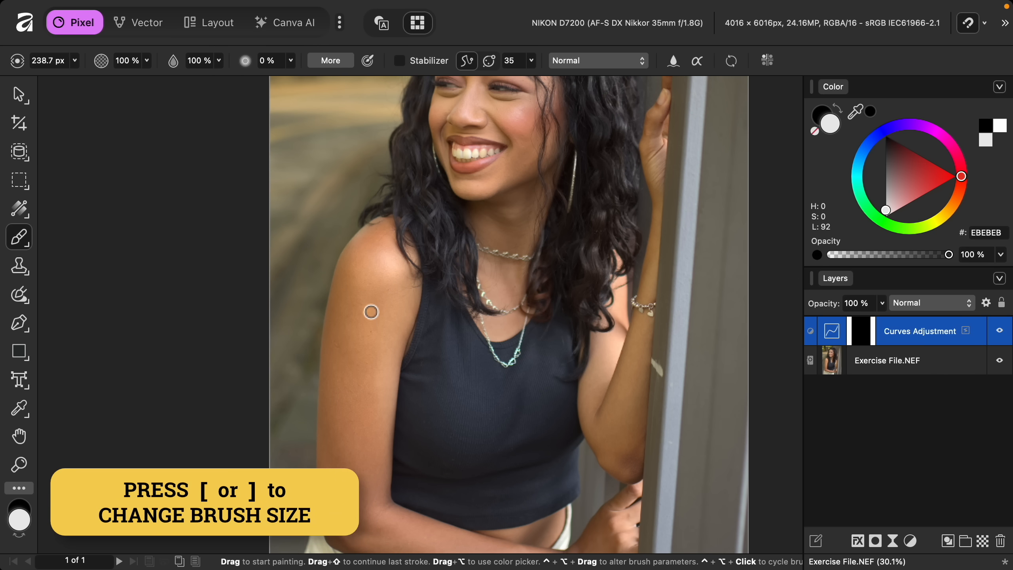
{"action": "mouse_move", "coordinate": [389, 240]}
{"action": "left_mouse_down"}
{"action": "mouse_move", "coordinate": [344, 321]}
{"action": "mouse_move", "coordinate": [338, 382]}
{"action": "mouse_move", "coordinate": [392, 295]}
{"action": "mouse_move", "coordinate": [366, 422]}
{"action": "mouse_move", "coordinate": [350, 419]}
{"action": "mouse_move", "coordinate": [353, 337]}
{"action": "mouse_move", "coordinate": [354, 365]}
{"action": "mouse_move", "coordinate": [397, 426]}
{"action": "mouse_move", "coordinate": [388, 431]}
{"action": "mouse_move", "coordinate": [454, 460]}
{"action": "mouse_move", "coordinate": [569, 438]}
{"action": "mouse_move", "coordinate": [621, 442]}
{"action": "left_mouse_up"}
{"action": "scroll", "coordinate": [353, 338], "scroll_direction": "down", "scroll_amount": 5}
{"action": "key", "text": "bracketleft"}
{"action": "scroll", "coordinate": [621, 442], "scroll_direction": "up", "scroll_amount": 6}
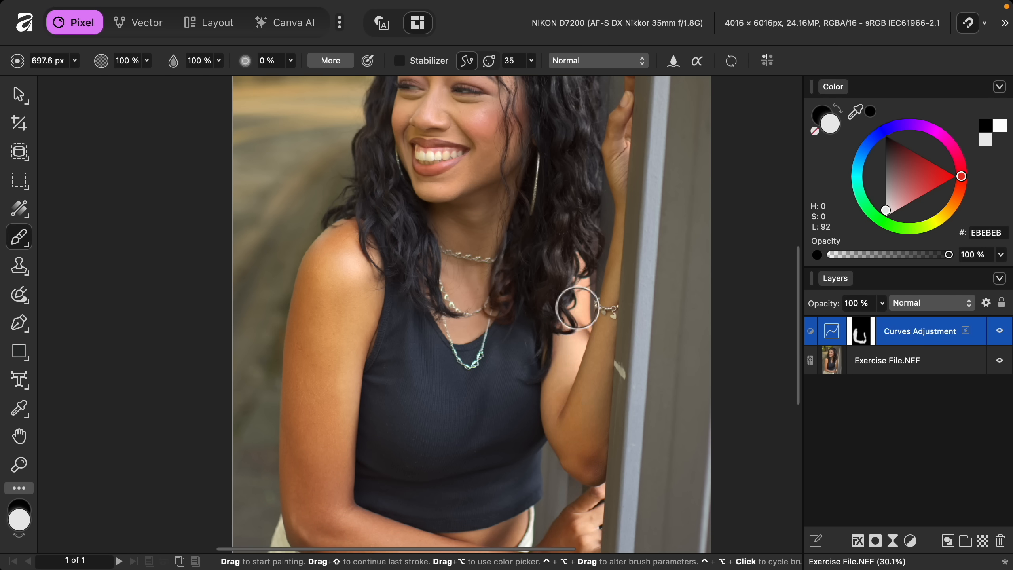
Step: Adjust the brush size and paint the Curves adjustment onto the woman's face, neck and hair
{"action": "key", "text": "bracketleft"}
{"action": "key", "text": "bracketleft"}
{"action": "key", "text": "bracketright"}
{"action": "key", "text": "bracketright"}
{"action": "key", "text": "bracketright"}
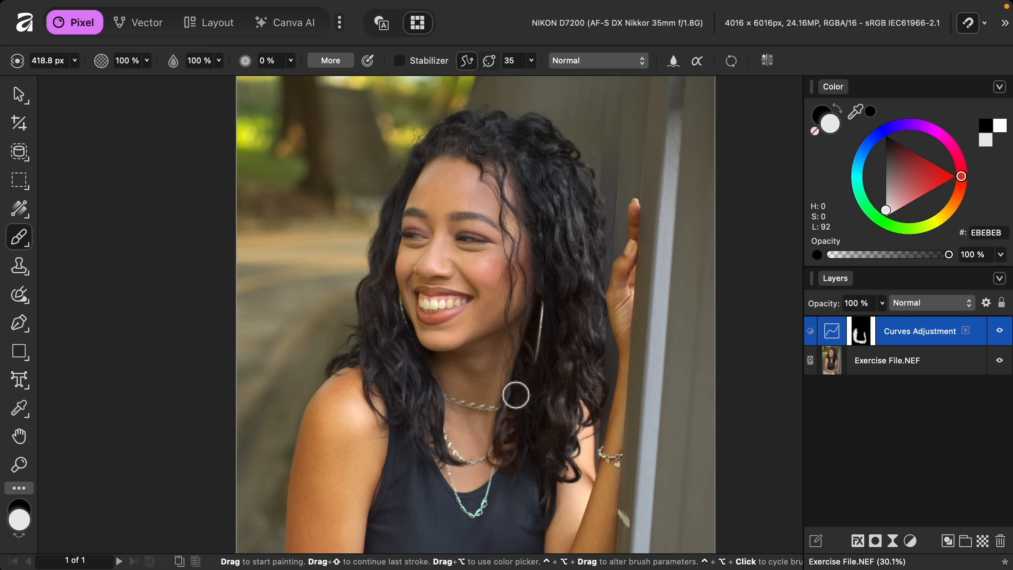
{"action": "mouse_move", "coordinate": [429, 333]}
{"action": "left_mouse_down"}
{"action": "mouse_move", "coordinate": [432, 228]}
{"action": "mouse_move", "coordinate": [512, 272]}
{"action": "left_mouse_up"}
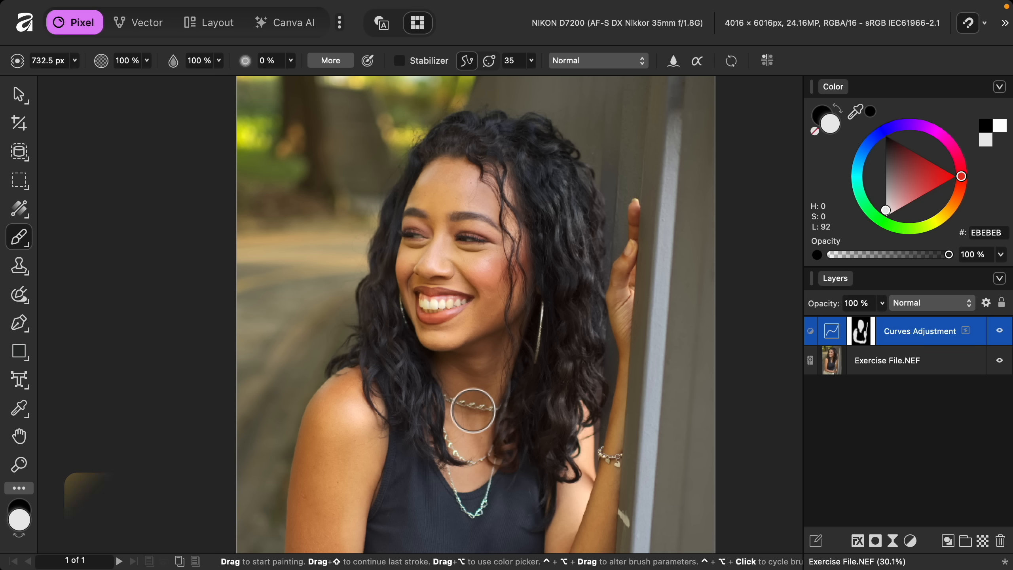
{"action": "key", "text": "super+0"}
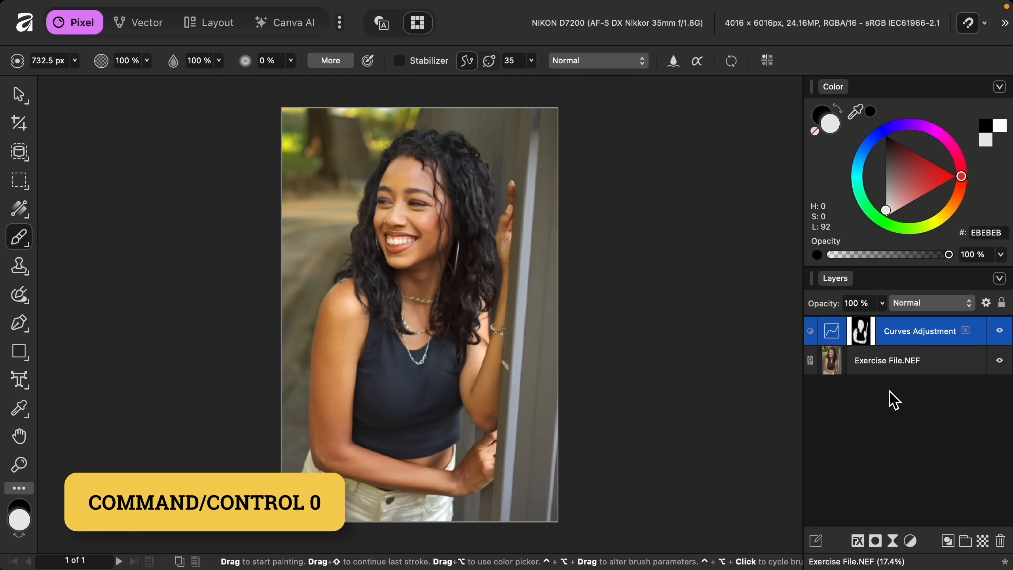
Step: Compare the portrait with the masked Curves adjustment hidden and shown
{"action": "left_click", "coordinate": [1002, 331]}
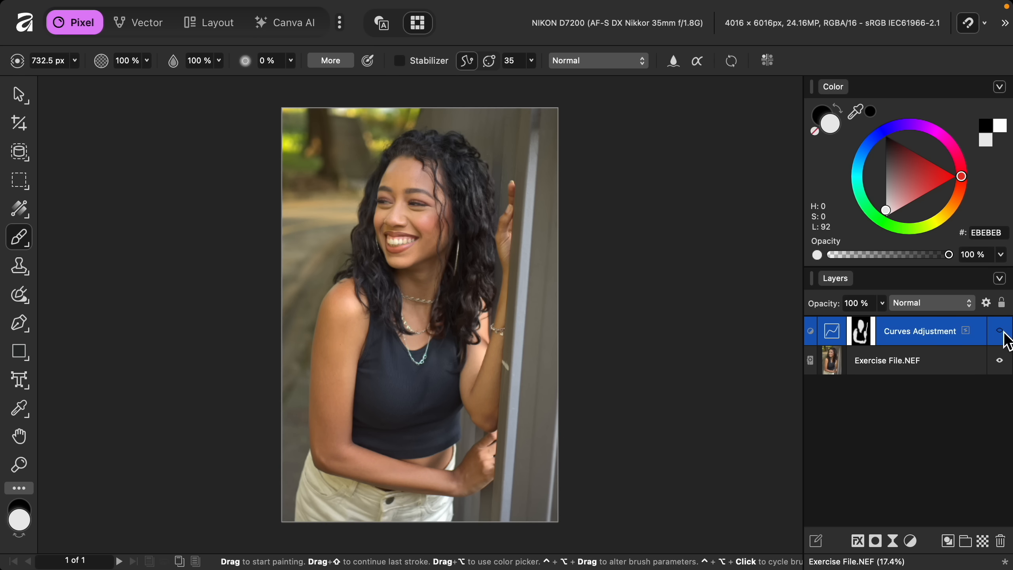
{"action": "left_click", "coordinate": [1001, 331]}
{"action": "left_click", "coordinate": [1002, 331]}
{"action": "left_click", "coordinate": [1001, 332]}
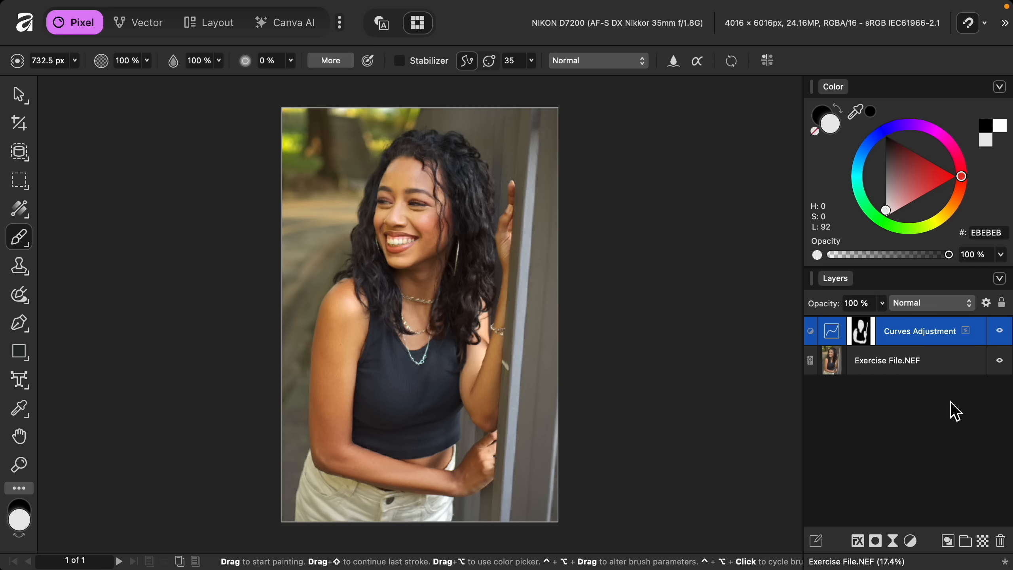
Step: Add a Color Balance adjustment and set its shadows to -8 % Cyan/Red and 9 % Yellow/Blue
{"action": "left_click", "coordinate": [913, 542]}
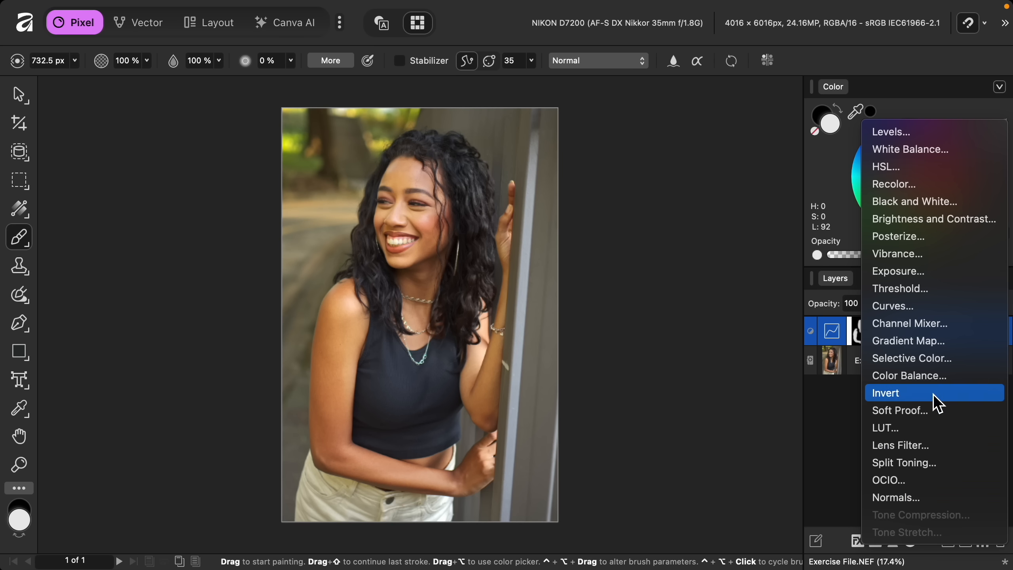
{"action": "left_click", "coordinate": [957, 380]}
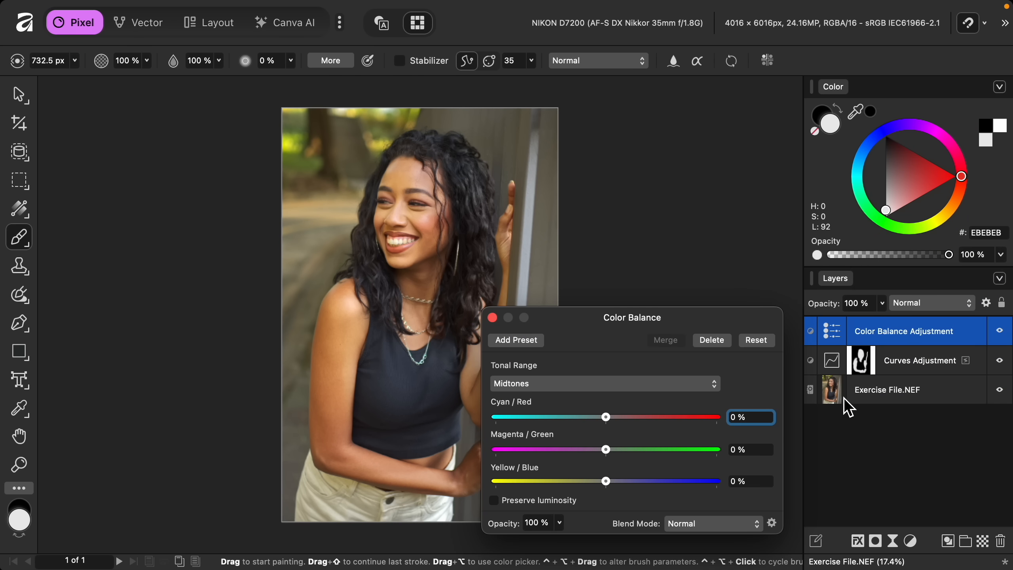
{"action": "left_click", "coordinate": [665, 386]}
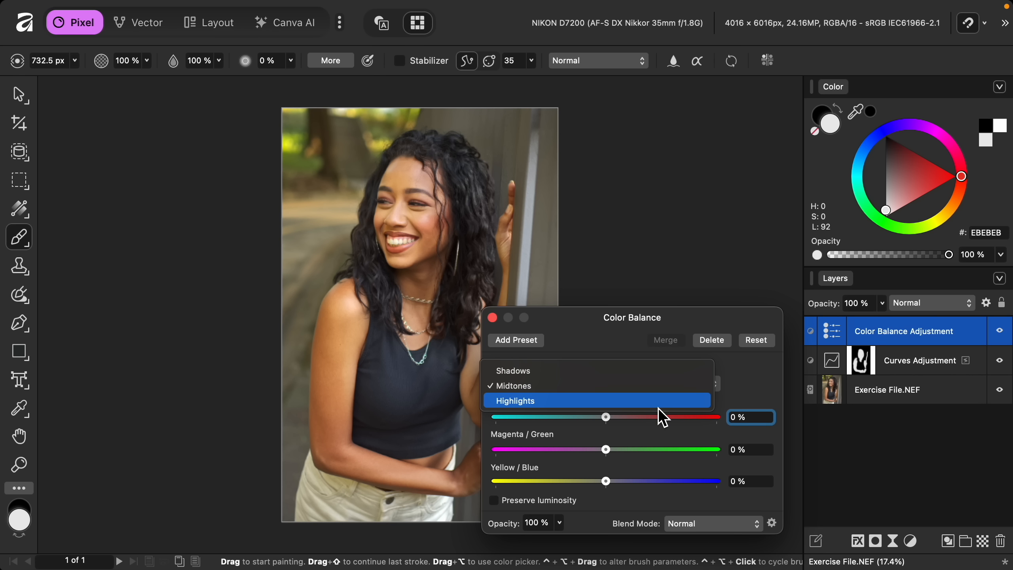
{"action": "left_click", "coordinate": [660, 371]}
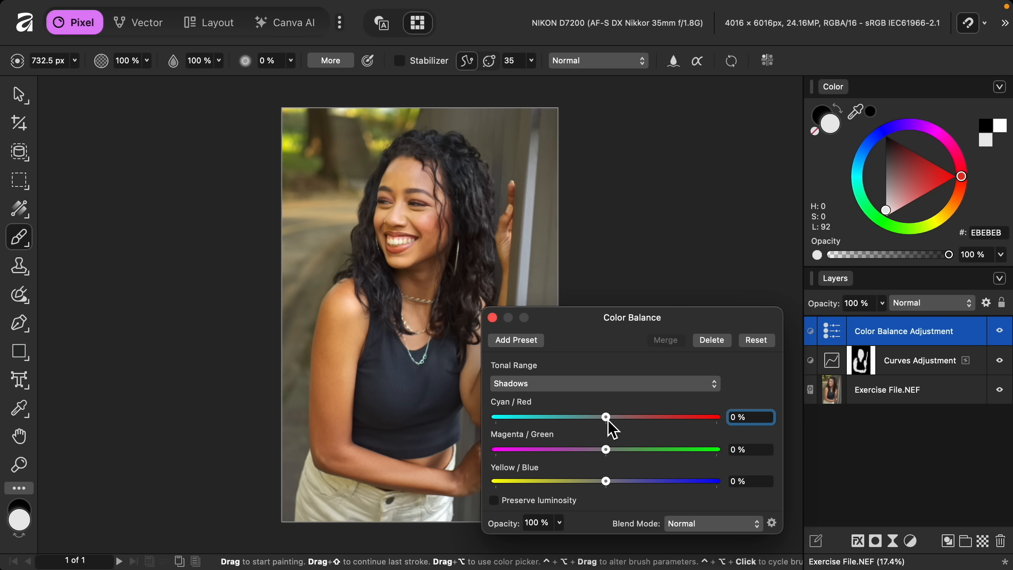
{"action": "left_click_drag", "start_coordinate": [606, 420], "coordinate": [598, 420]}
{"action": "left_click_drag", "start_coordinate": [607, 483], "coordinate": [617, 483]}
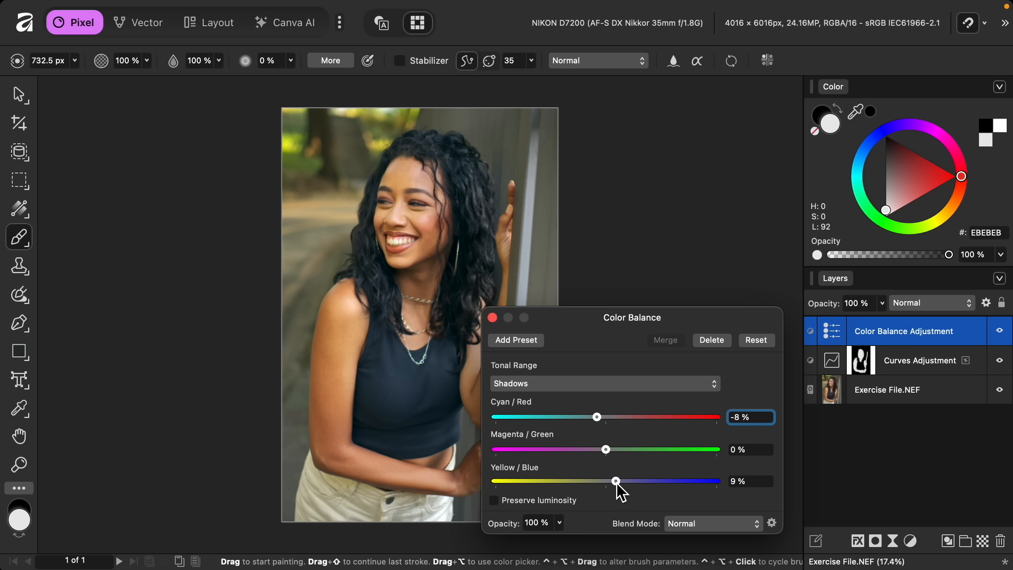
Step: Set the Color Balance midtones to 29 % Cyan/Red, -3 % Magenta/Green and -3 % Yellow/Blue
{"action": "left_click", "coordinate": [622, 384]}
{"action": "left_click", "coordinate": [618, 400]}
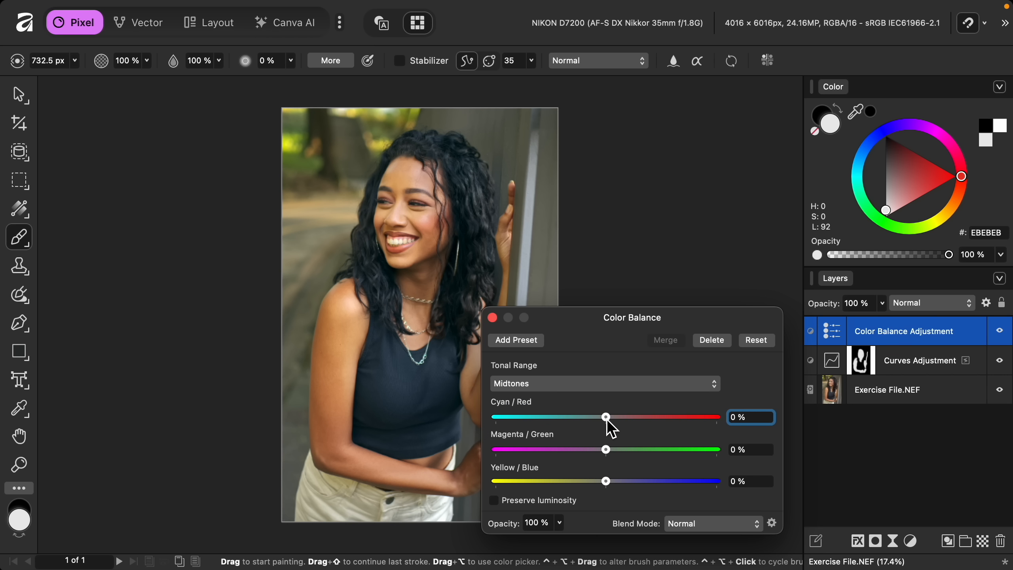
{"action": "left_click_drag", "start_coordinate": [608, 419], "coordinate": [639, 425]}
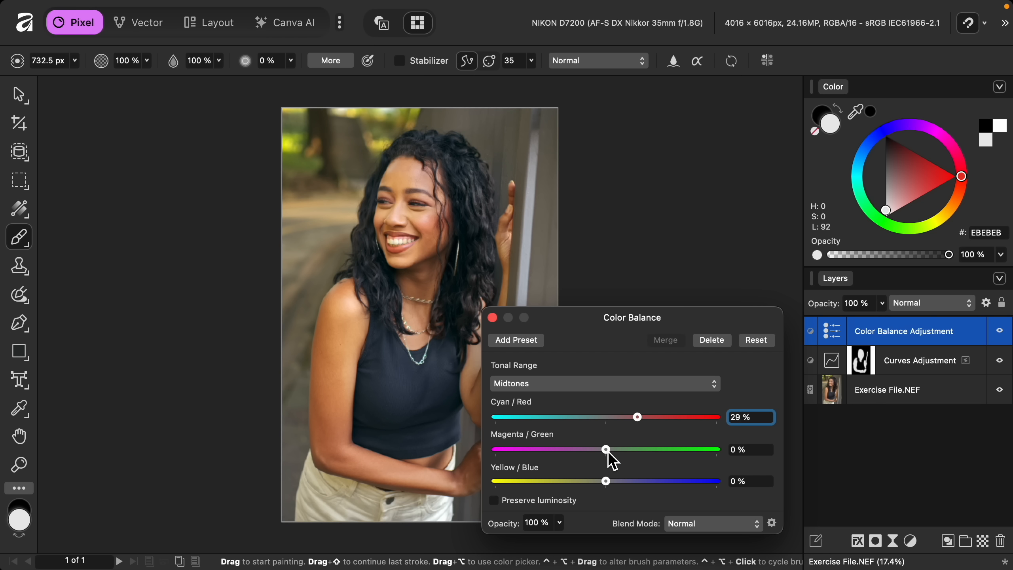
{"action": "mouse_move", "coordinate": [609, 453]}
{"action": "left_mouse_down"}
{"action": "mouse_move", "coordinate": [590, 454]}
{"action": "mouse_move", "coordinate": [624, 454]}
{"action": "mouse_move", "coordinate": [592, 455]}
{"action": "mouse_move", "coordinate": [617, 455]}
{"action": "mouse_move", "coordinate": [604, 455]}
{"action": "left_mouse_up"}
{"action": "mouse_move", "coordinate": [605, 483]}
{"action": "left_mouse_down"}
{"action": "mouse_move", "coordinate": [586, 486]}
{"action": "mouse_move", "coordinate": [605, 484]}
{"action": "left_mouse_up"}
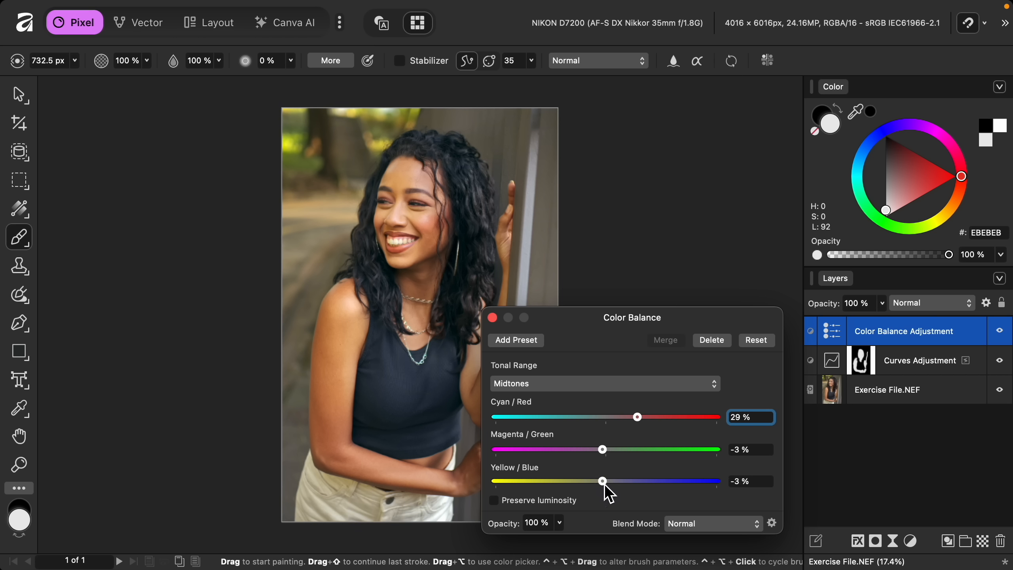
Step: Set the Color Balance highlights to 3 % Cyan/Red and 4 % Yellow/Blue, and close the adjustment's settings
{"action": "left_click", "coordinate": [603, 386]}
{"action": "left_click", "coordinate": [600, 406]}
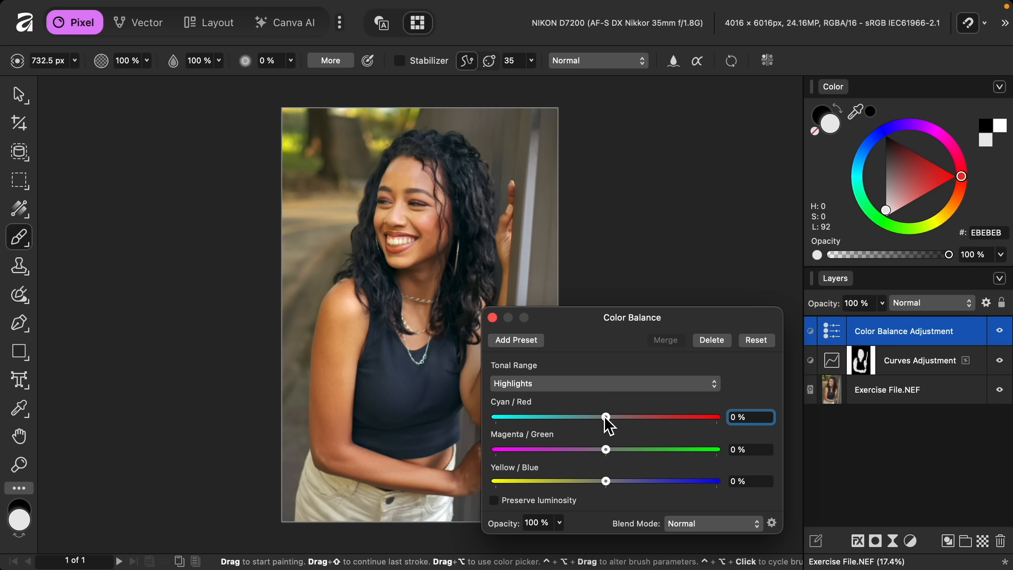
{"action": "left_click_drag", "start_coordinate": [608, 423], "coordinate": [611, 421]}
{"action": "left_click_drag", "start_coordinate": [608, 485], "coordinate": [613, 485]}
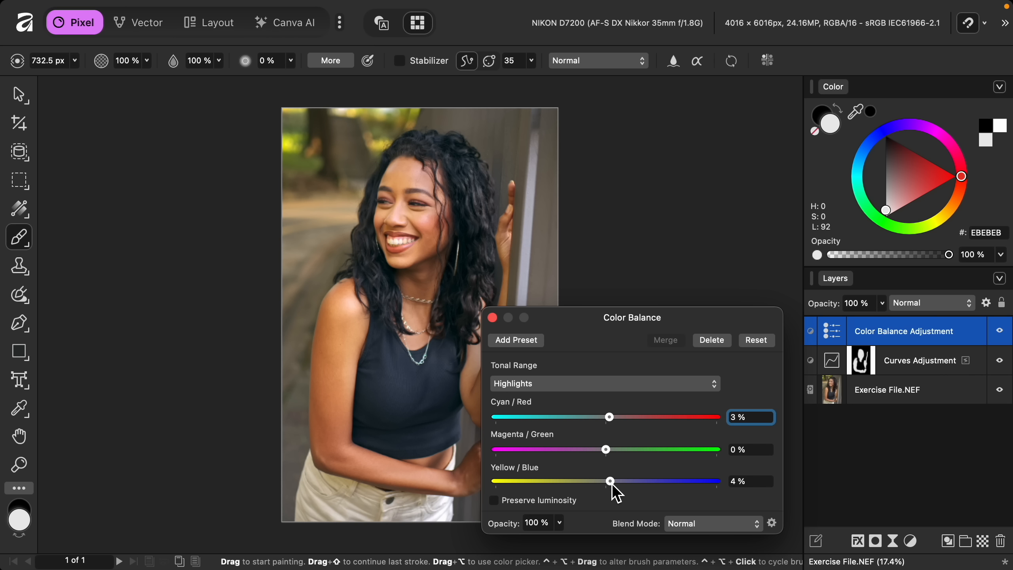
{"action": "left_click", "coordinate": [493, 318]}
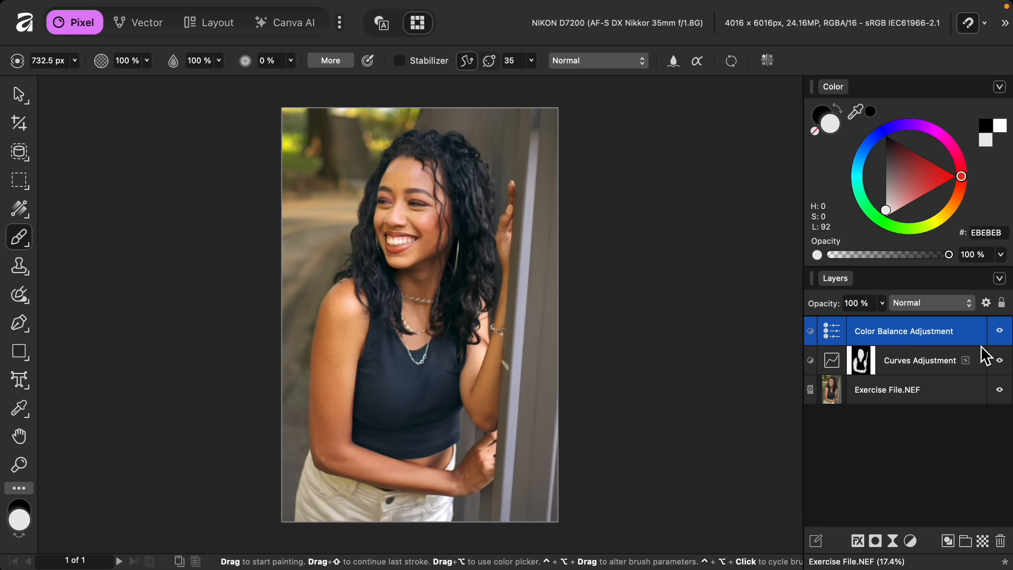
Step: Compare the portrait with the Color Balance adjustment hidden and shown
{"action": "left_click", "coordinate": [1001, 333]}
{"action": "left_click", "coordinate": [1001, 333]}
{"action": "left_click", "coordinate": [1000, 331]}
{"action": "left_click", "coordinate": [1000, 332]}
Step: Reopen the Exercise File.NEF layer's RAW development settings and develop the layer again
{"action": "left_click", "coordinate": [840, 396]}
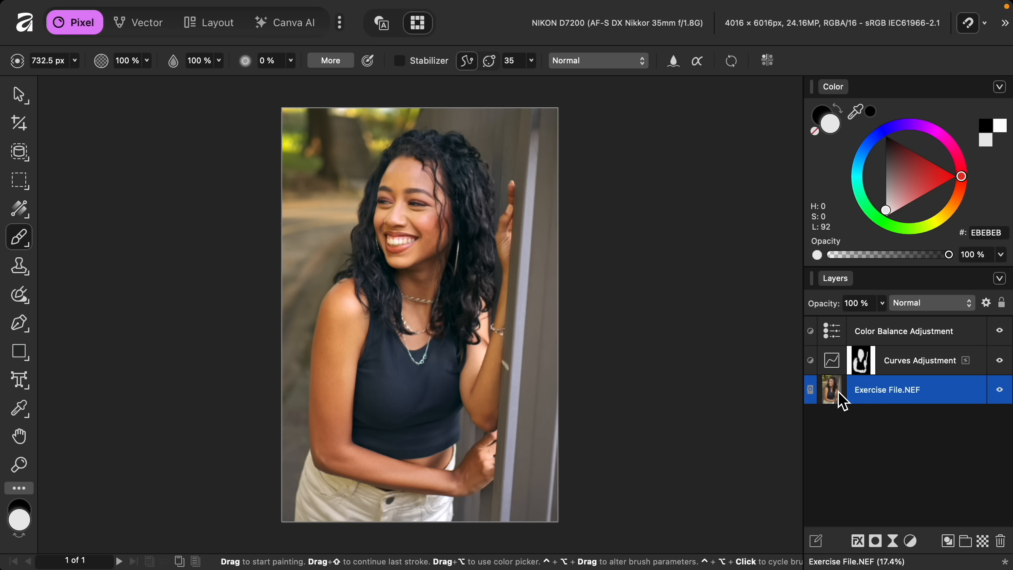
{"action": "double_click", "coordinate": [839, 393]}
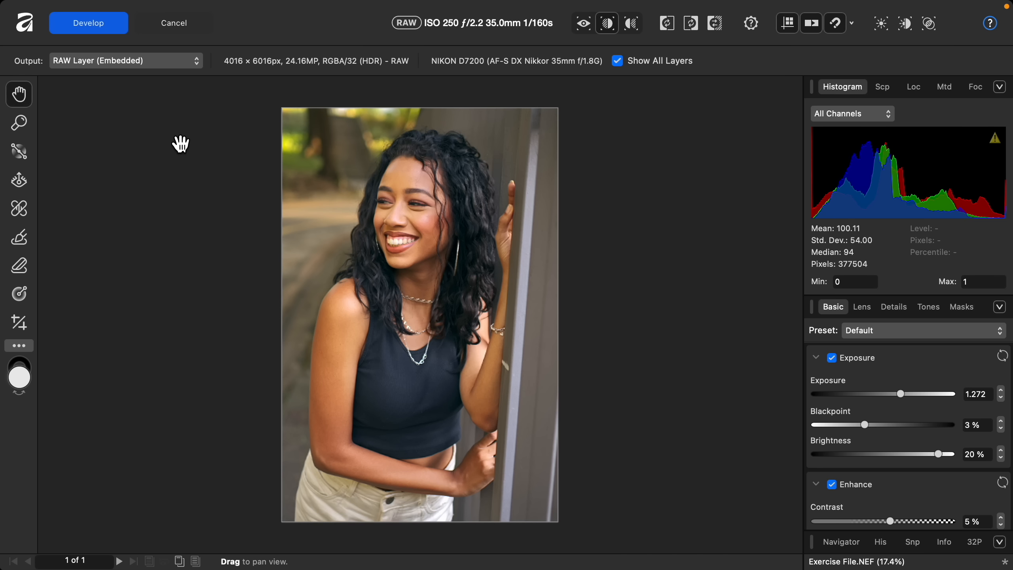
{"action": "left_click", "coordinate": [108, 27]}
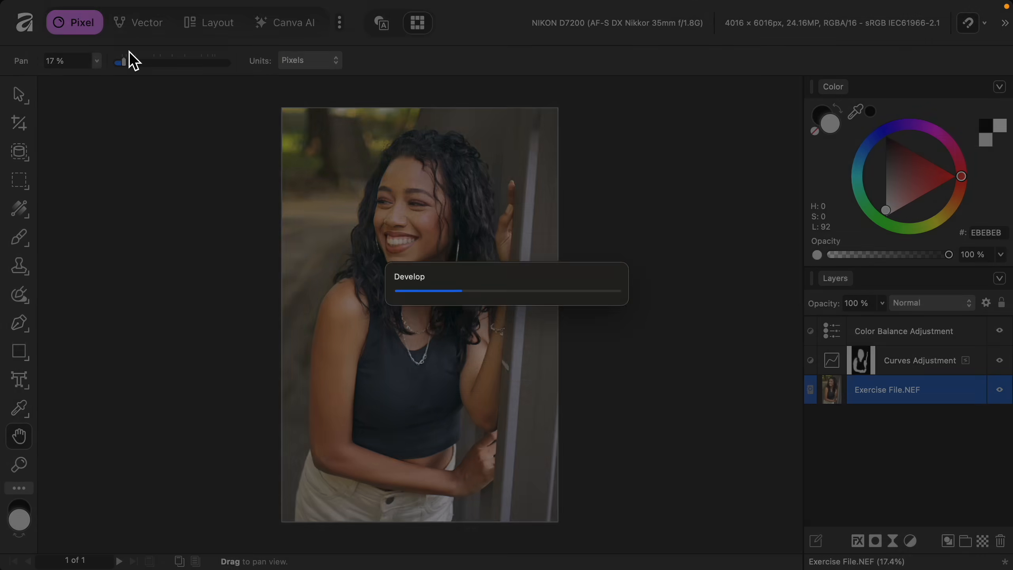